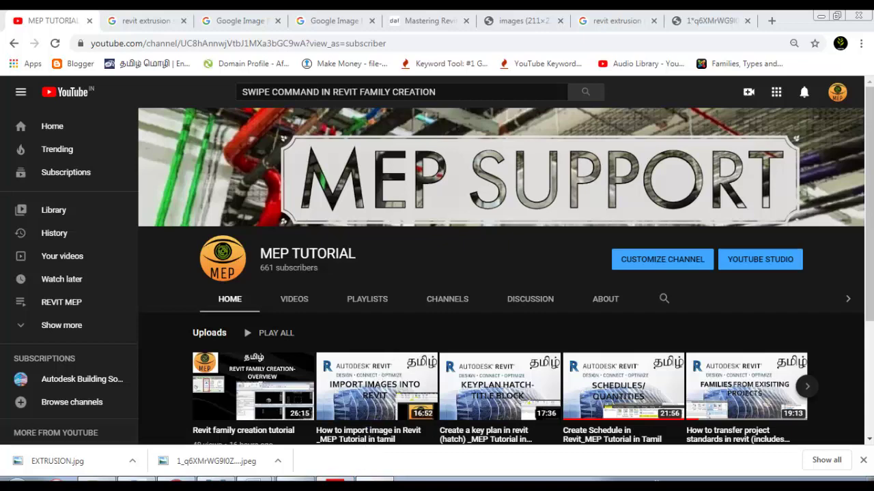
Bring TUTORIAL -3 BLEND.pdf in Adobe Reader to the front over the YouTube browser.
click(335, 485)
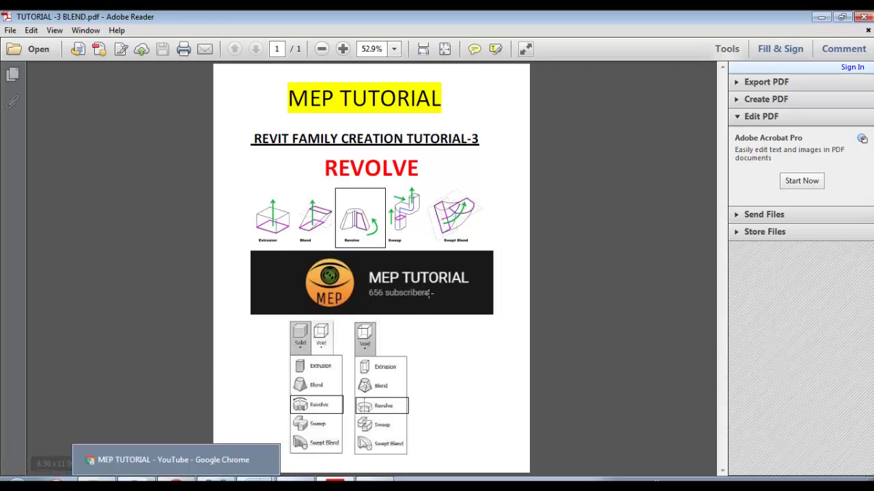
Glance at Revit, then zoom in and out around the Revolve figure in the tutorial PDF.
click(143, 480)
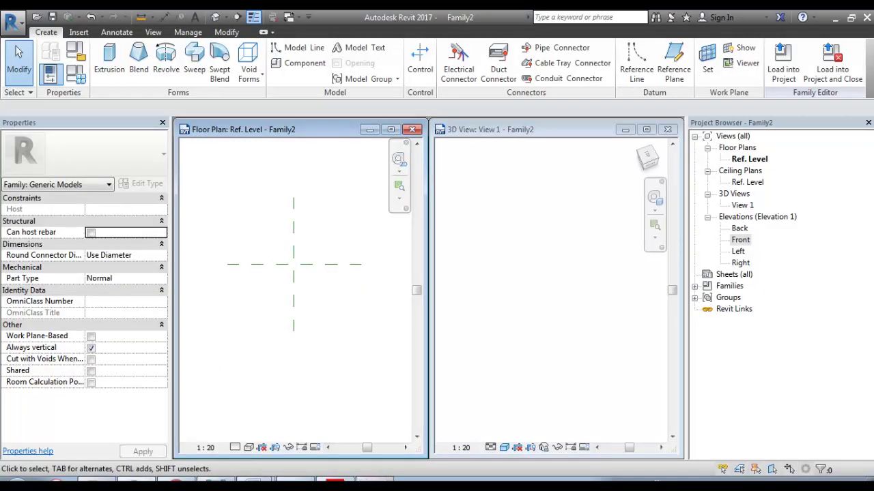
click(334, 481)
ctrl+scroll(277, 189, up, 3)
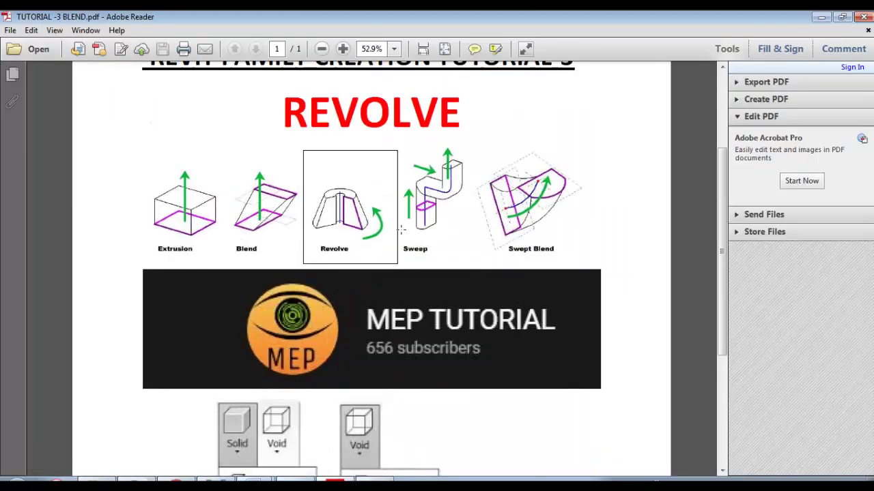
ctrl+scroll(278, 189, up, 2)
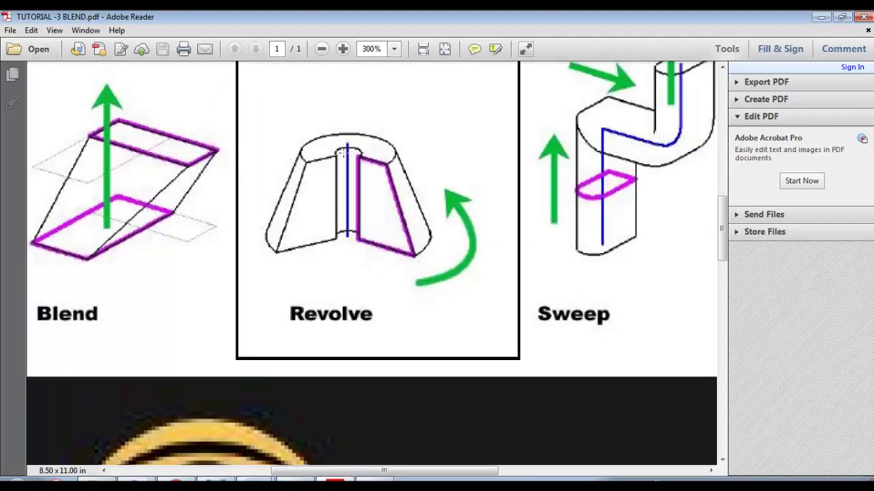
ctrl+scroll(352, 230, down, 2)
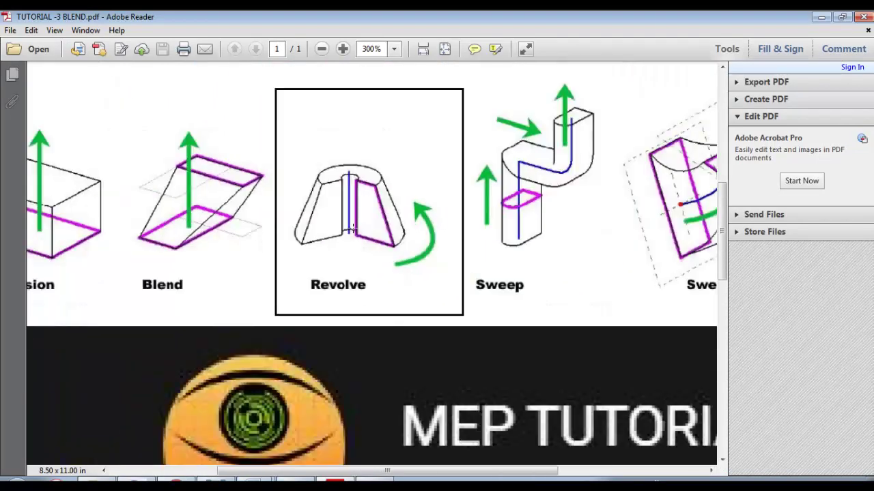
ctrl+scroll(390, 180, down, 1)
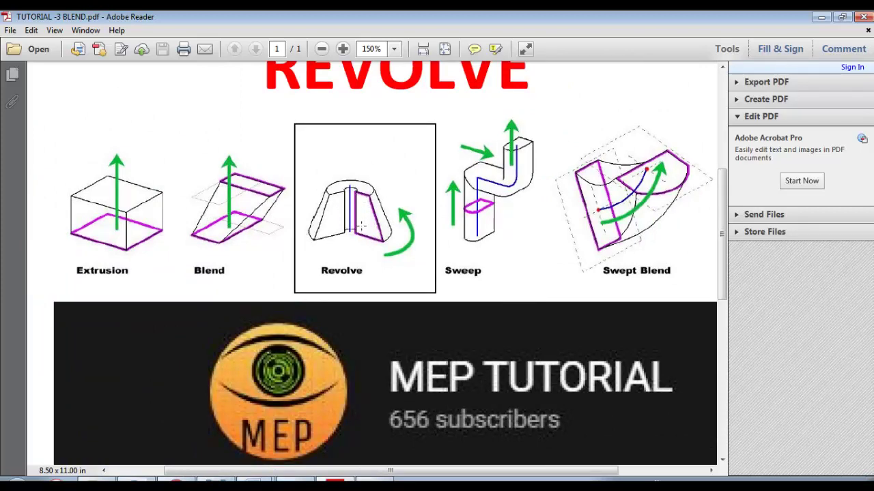
ctrl+scroll(359, 225, up, 5)
scroll(325, 133, up, 3)
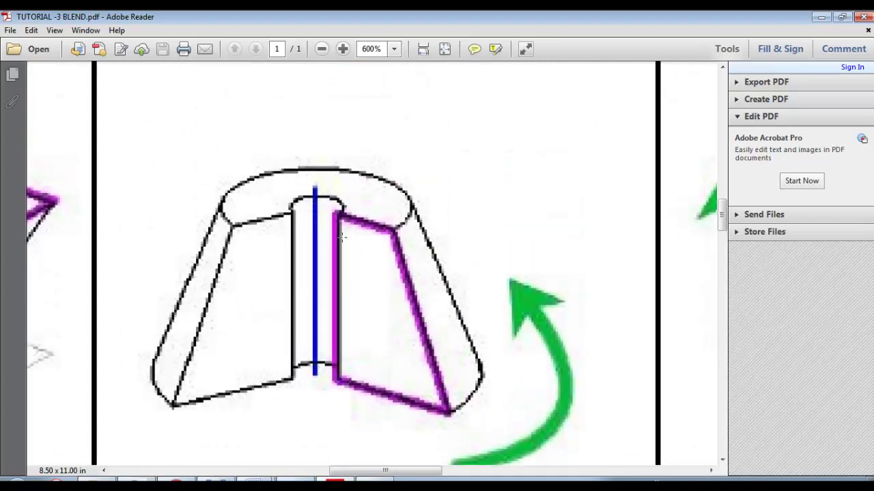
ctrl+scroll(342, 236, down, 5)
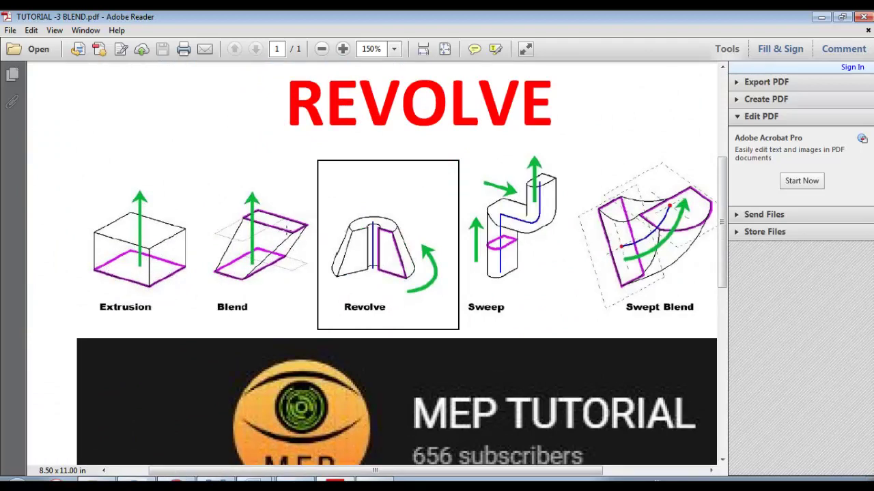
ctrl+scroll(410, 268, up, 2)
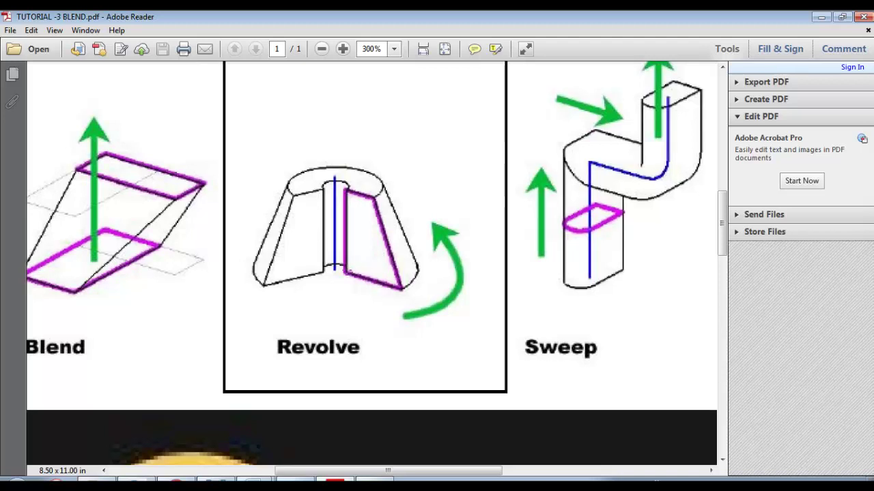
ctrl+scroll(340, 258, up, 1)
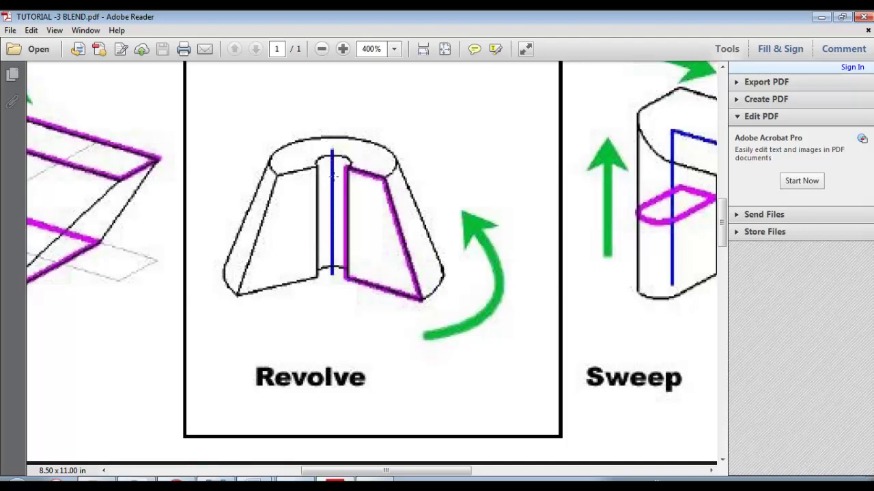
ctrl+scroll(344, 170, down, 1)
Examine the Solid/Void panels in the PDF, then return to the Family2 family editor.
ctrl+scroll(345, 171, down, 1)
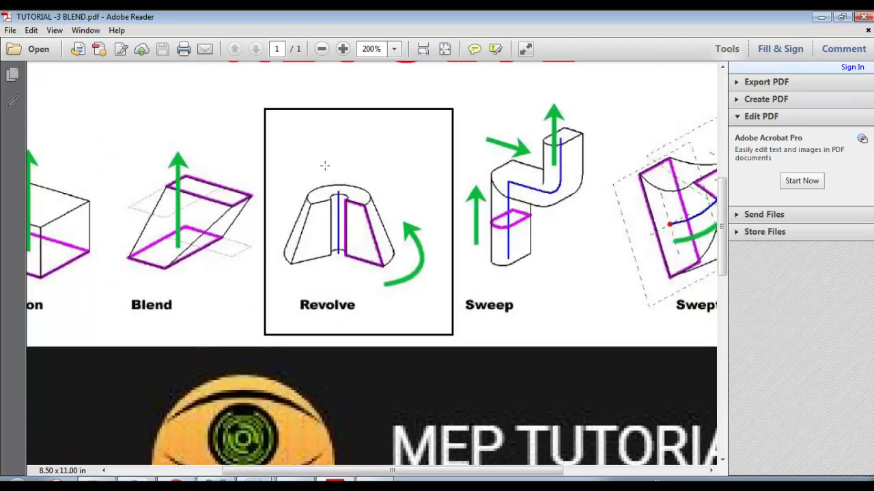
ctrl+scroll(313, 149, up, 2)
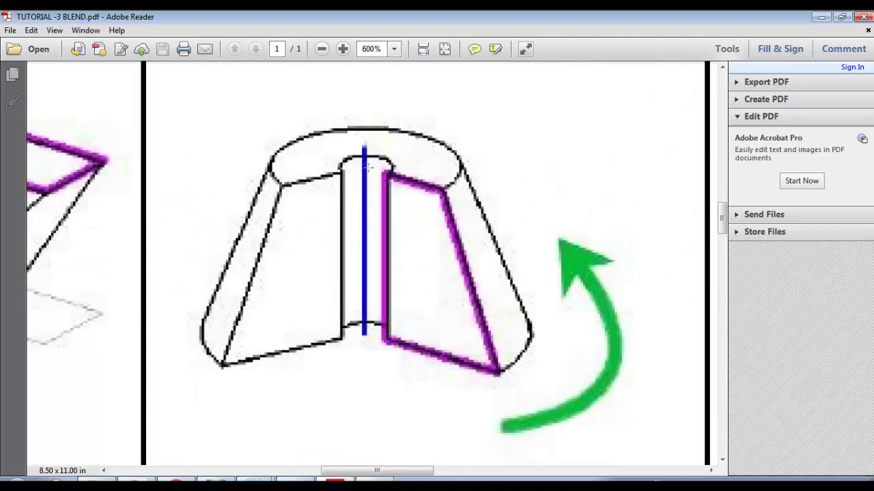
ctrl+scroll(402, 261, down, 1)
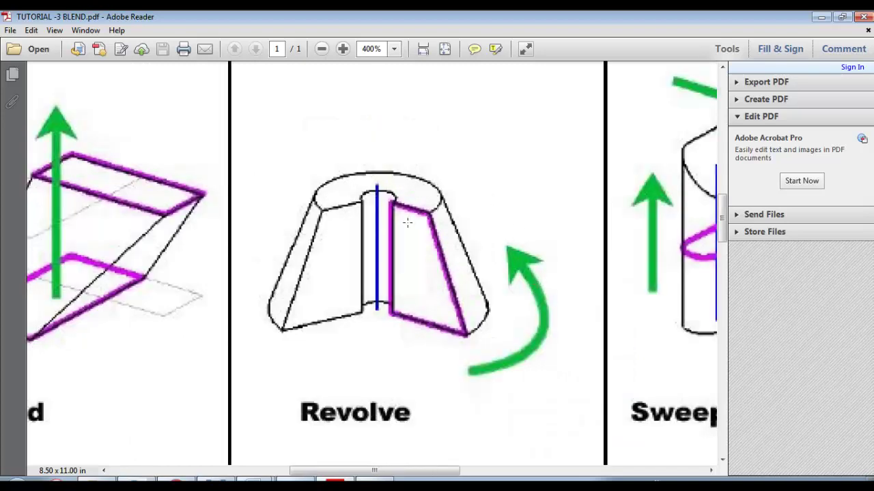
ctrl+scroll(406, 222, down, 1)
scroll(412, 244, down, 5)
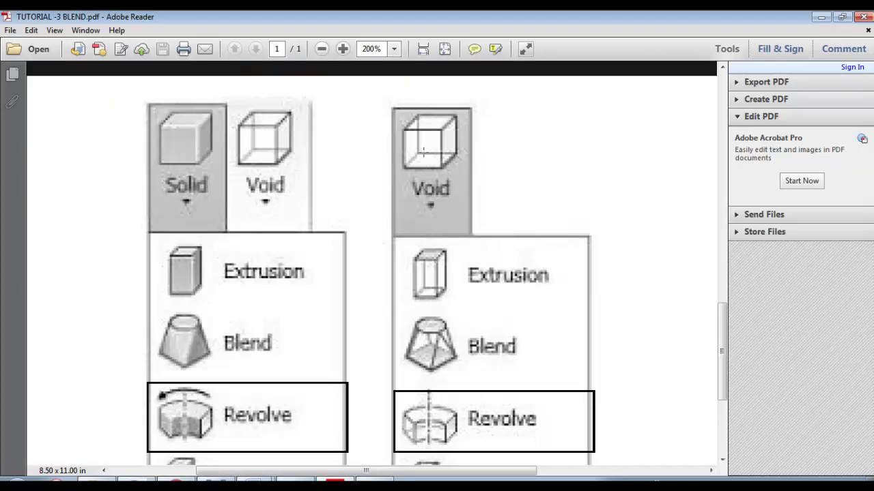
scroll(431, 226, up, 3)
scroll(398, 232, up, 2)
ctrl+scroll(398, 232, up, 1)
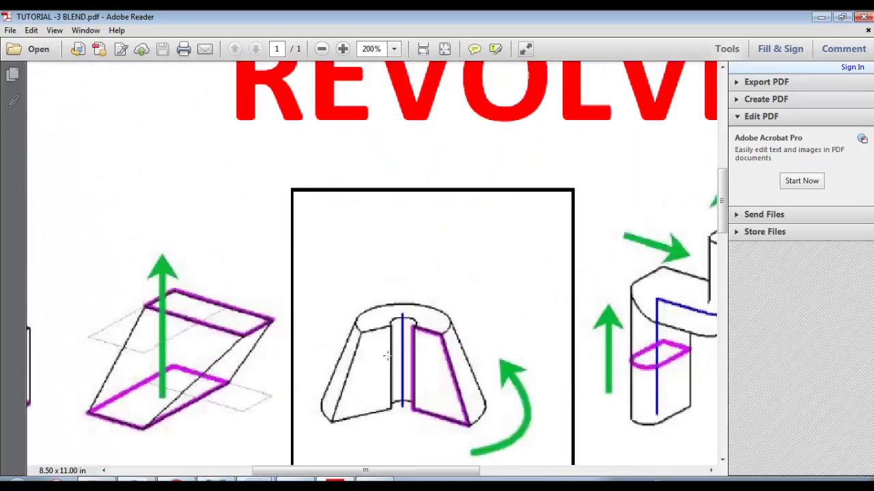
ctrl+scroll(394, 346, up, 1)
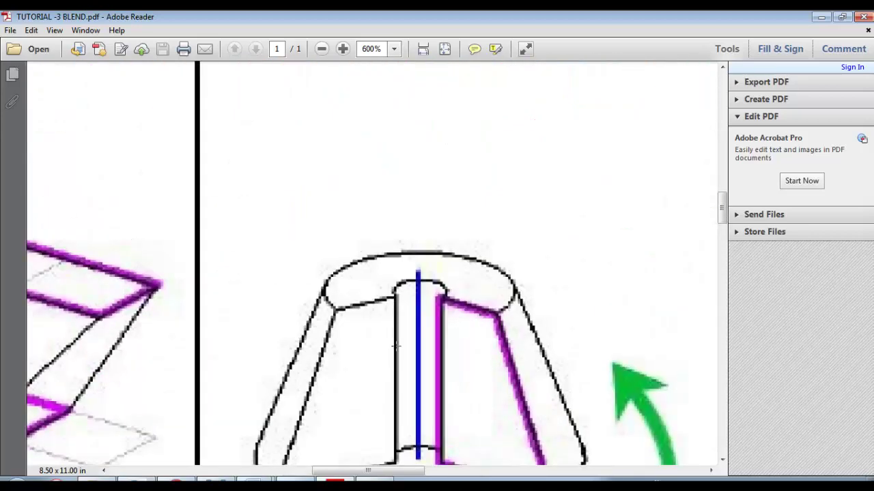
ctrl+scroll(505, 303, down, 1)
ctrl+scroll(523, 209, down, 1)
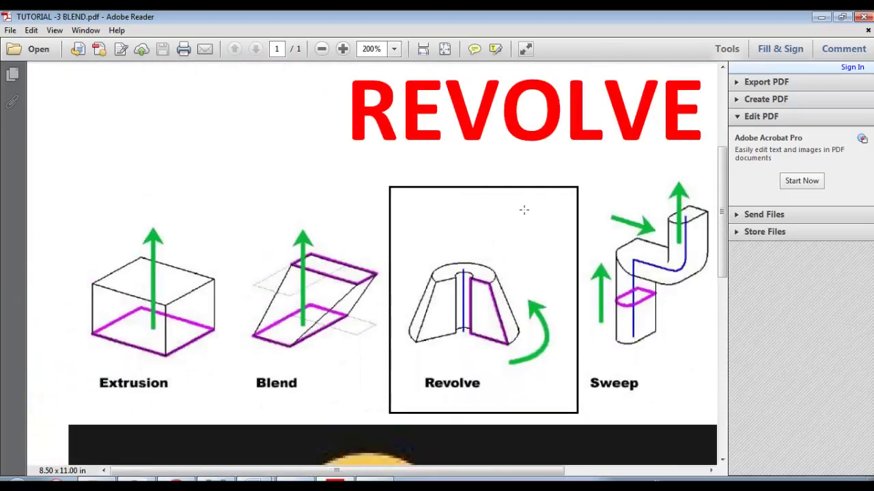
ctrl+scroll(523, 209, down, 1)
click(164, 481)
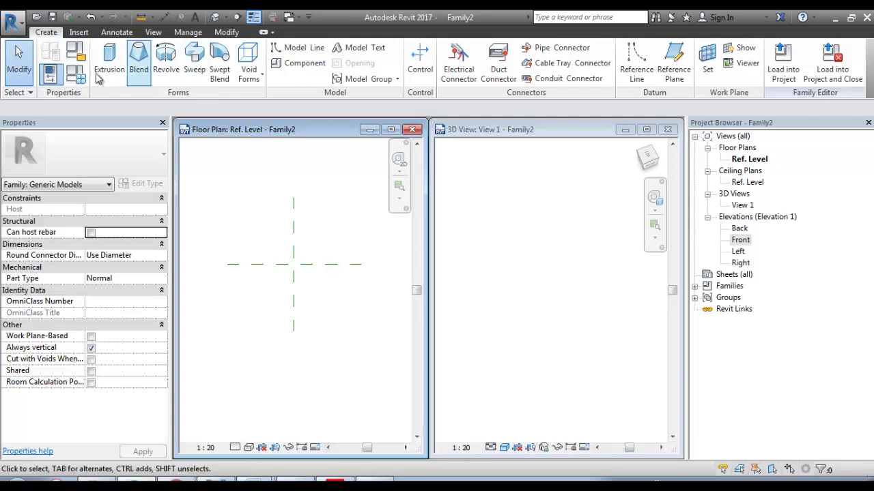
Start a revolve, tile Front elevation beside 3D, close the floor plan, and attempt a rectangle.
click(167, 70)
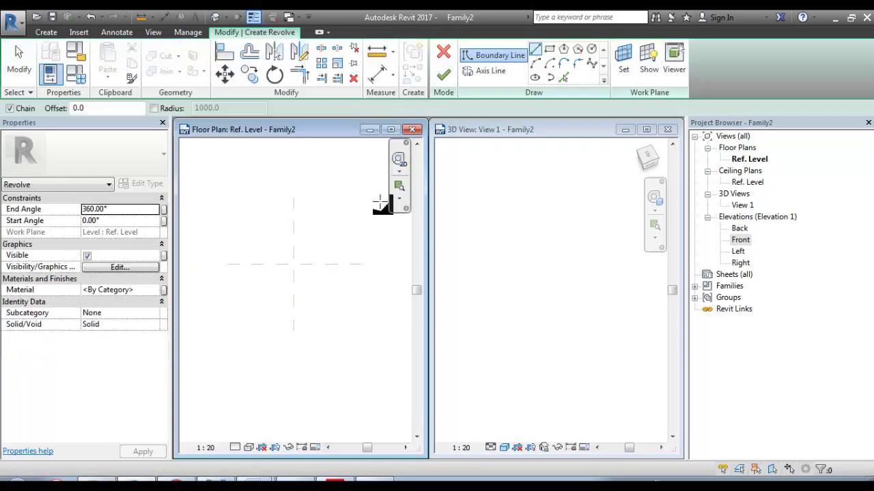
double_click(741, 241)
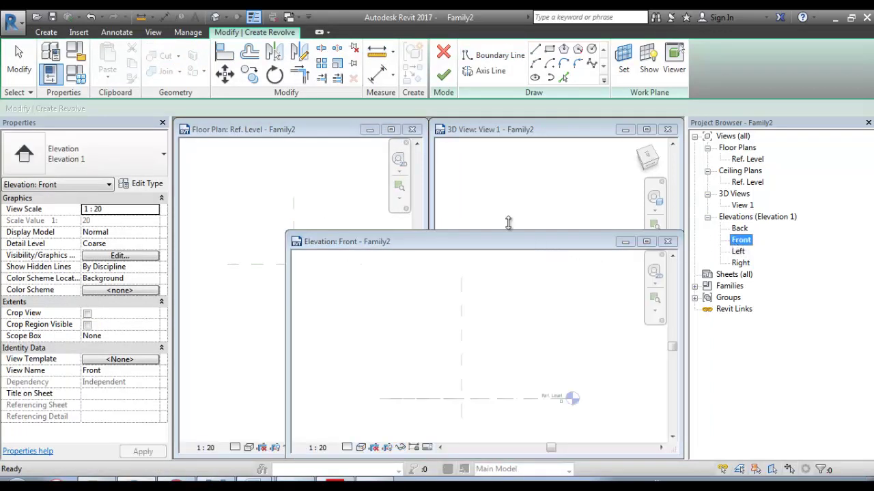
click(412, 131)
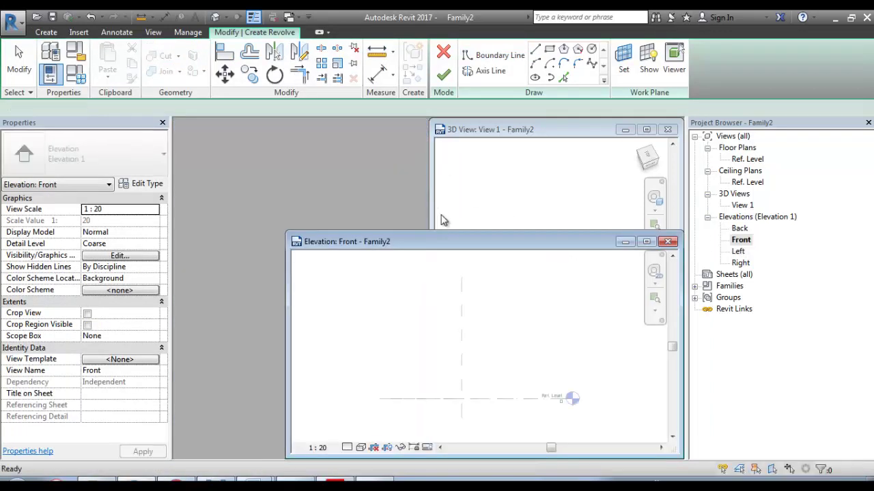
key(w)
key(t)
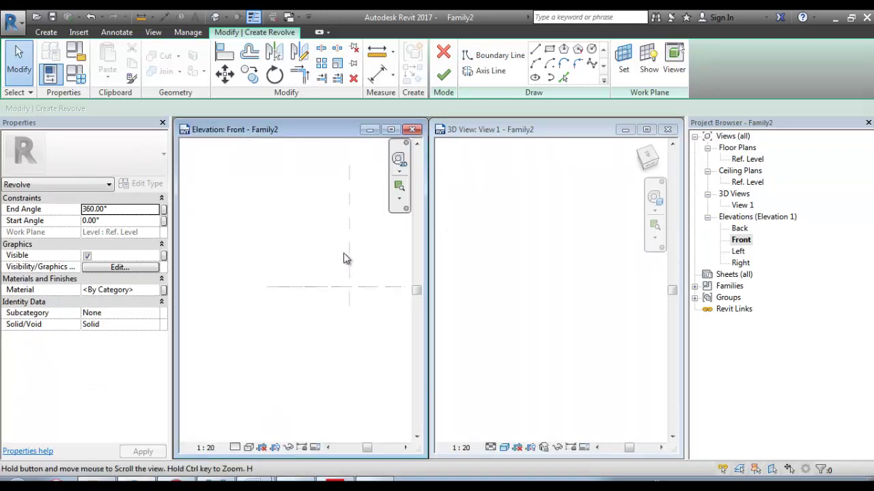
middle_drag(371, 284, 313, 303)
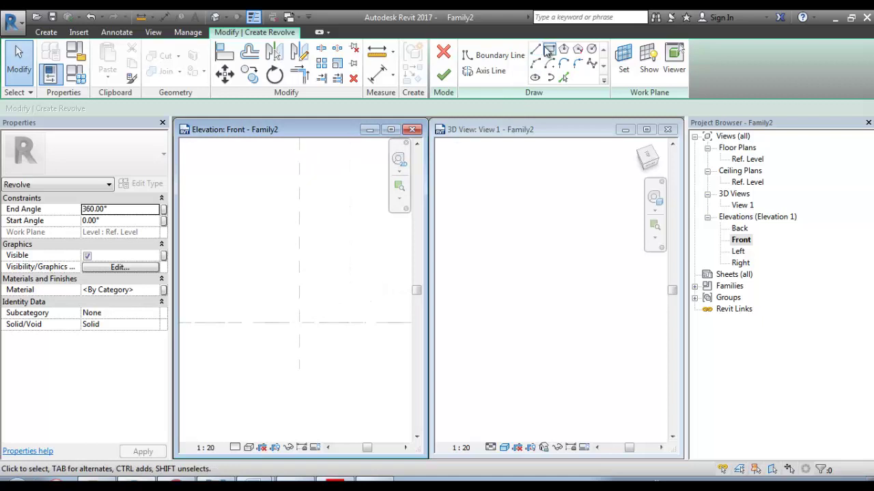
click(548, 50)
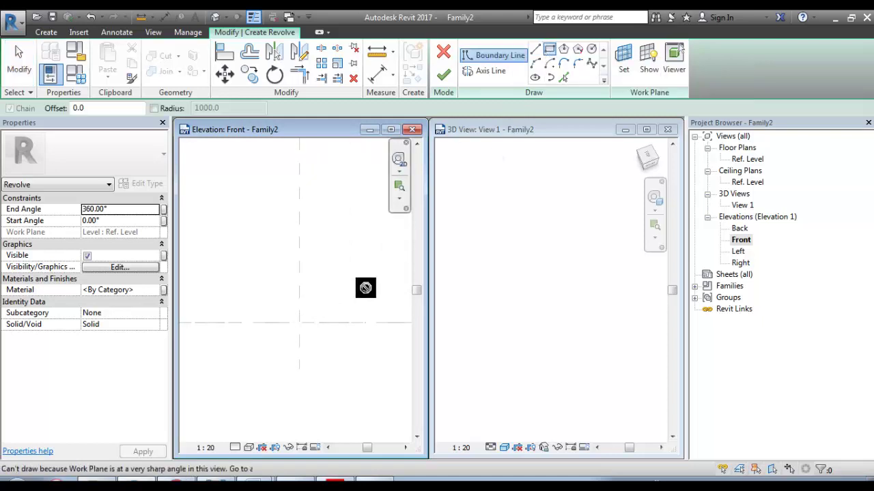
middle_drag(266, 318, 312, 288)
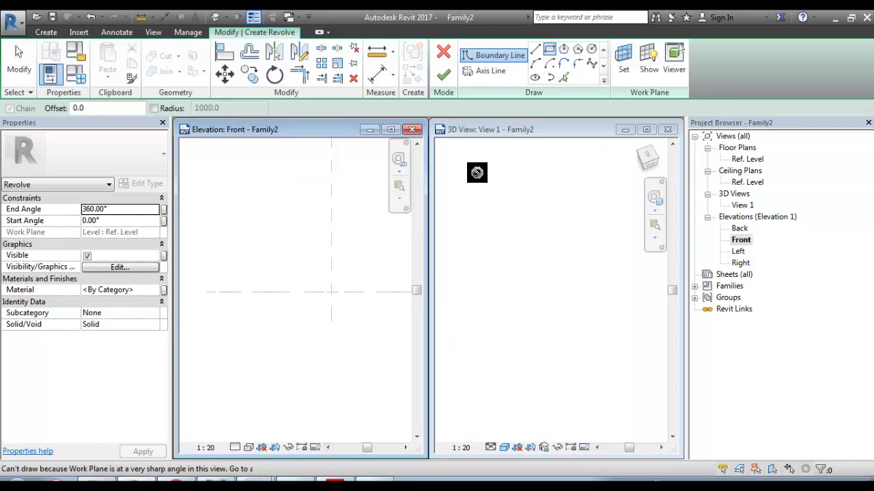
Cancel the failed revolve sketch and start a fresh revolve.
click(444, 54)
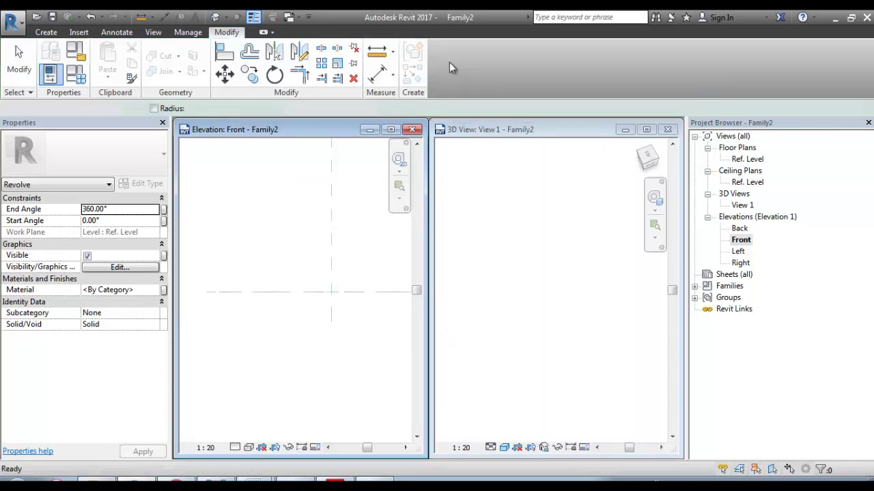
click(46, 32)
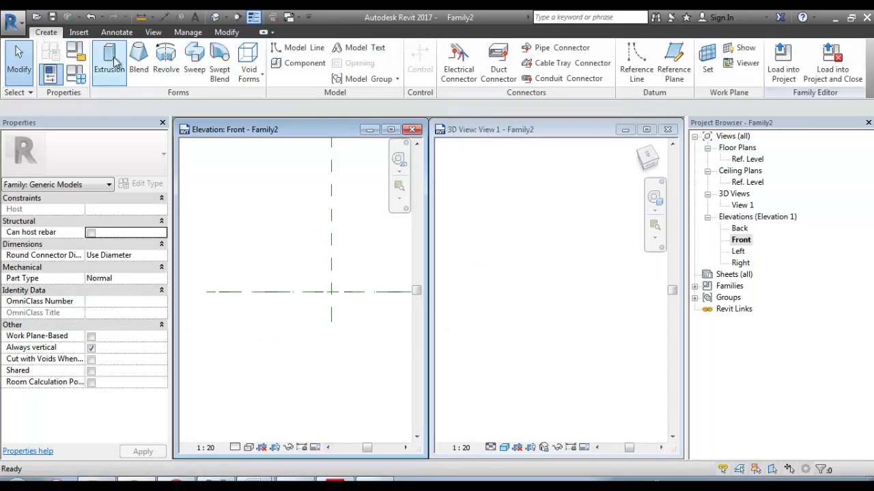
click(164, 63)
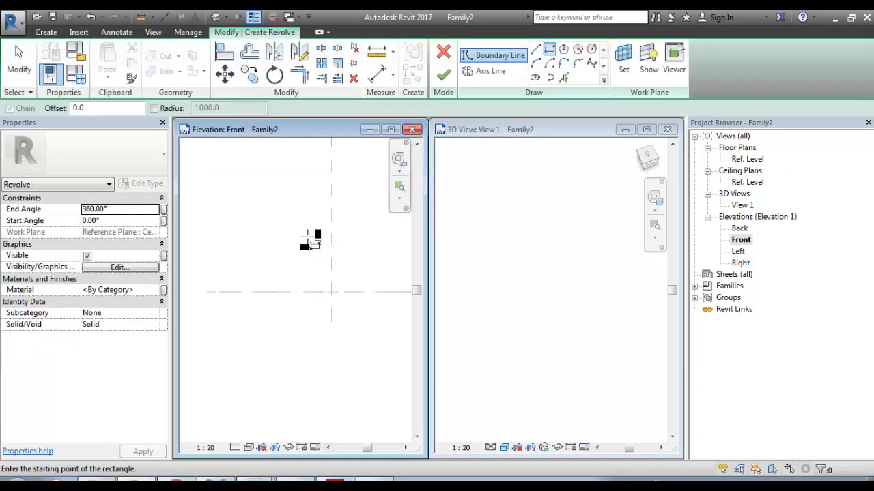
Draw a tall rectangle profile beside the vertical centre plane and exit the Rectangle tool.
click(301, 217)
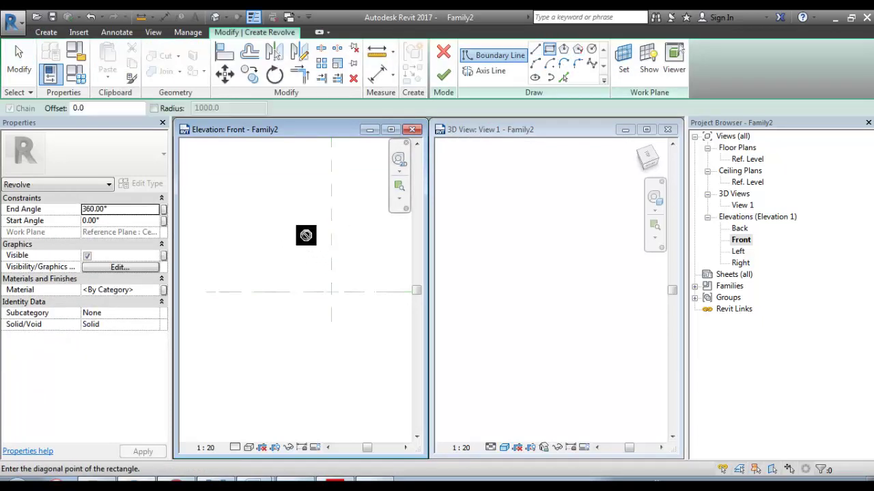
click(332, 292)
scroll(310, 247, up, 2)
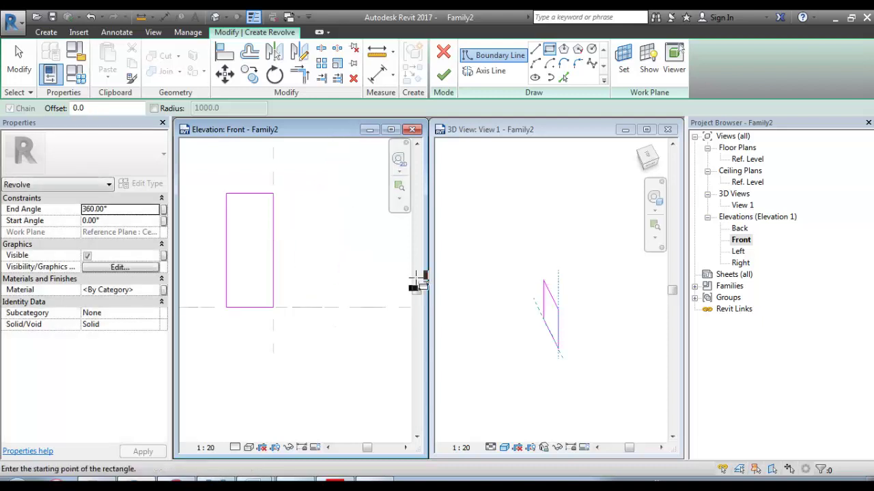
mouse_move(542, 357)
shift+middle_down()
mouse_move(580, 346)
mouse_move(546, 341)
mouse_move(556, 287)
shift+middle_up()
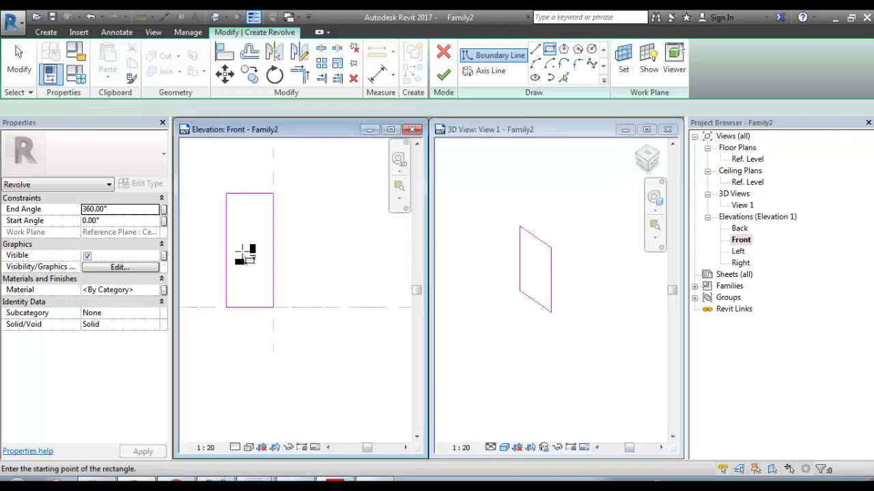
scroll(248, 250, up, 1)
middle_drag(303, 288, 328, 320)
key(Escape)
key(Escape)
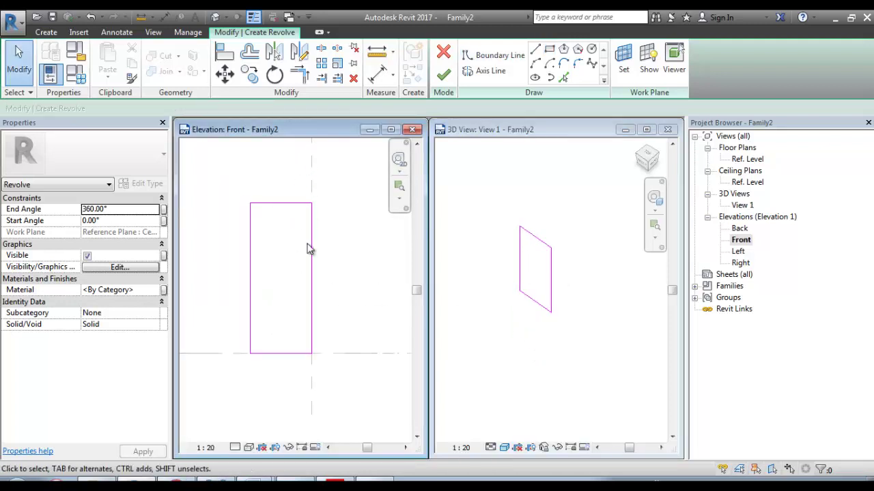
scroll(323, 278, down, 1)
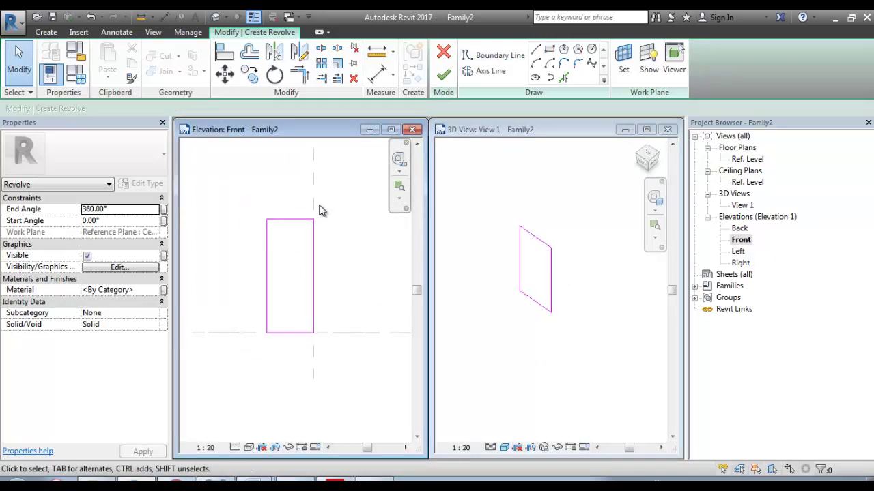
scroll(321, 210, up, 2)
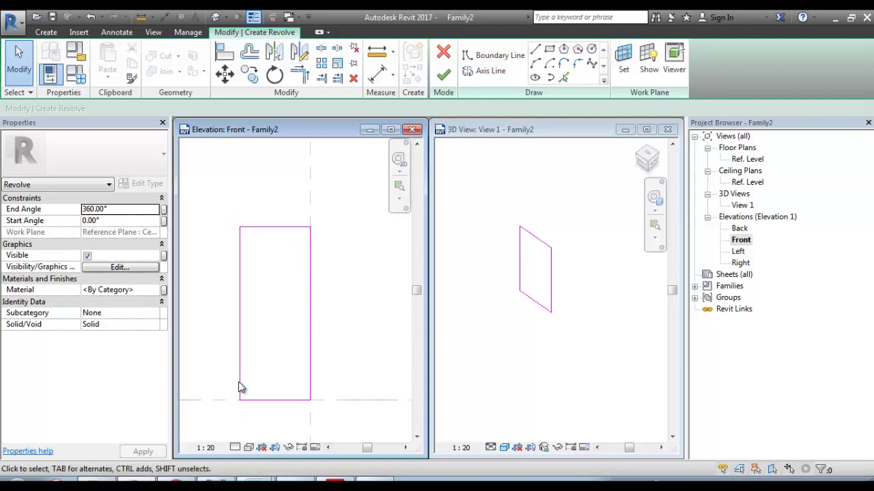
scroll(321, 368, down, 2)
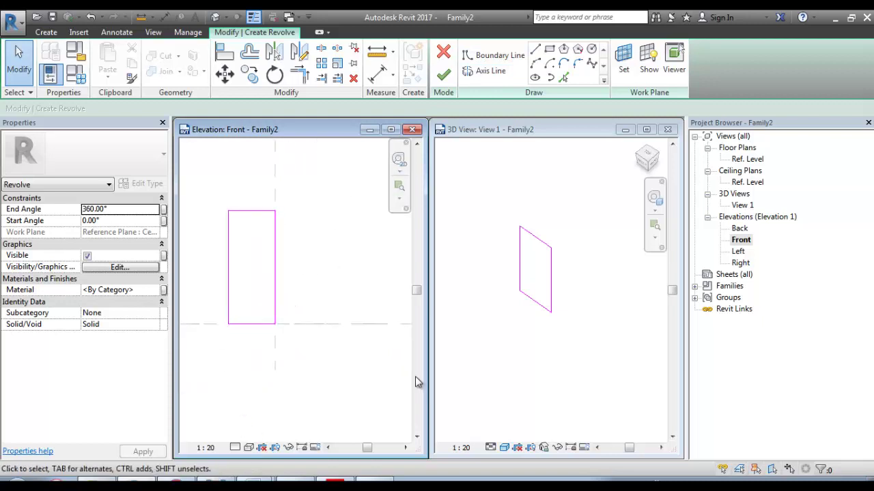
Draw an axis line along the vertical centre plane and finish the revolve as a cylinder.
click(489, 72)
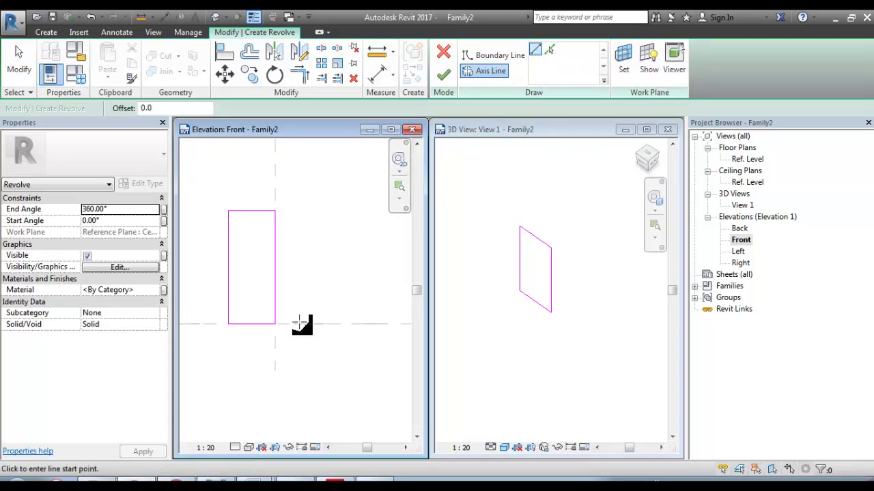
click(275, 333)
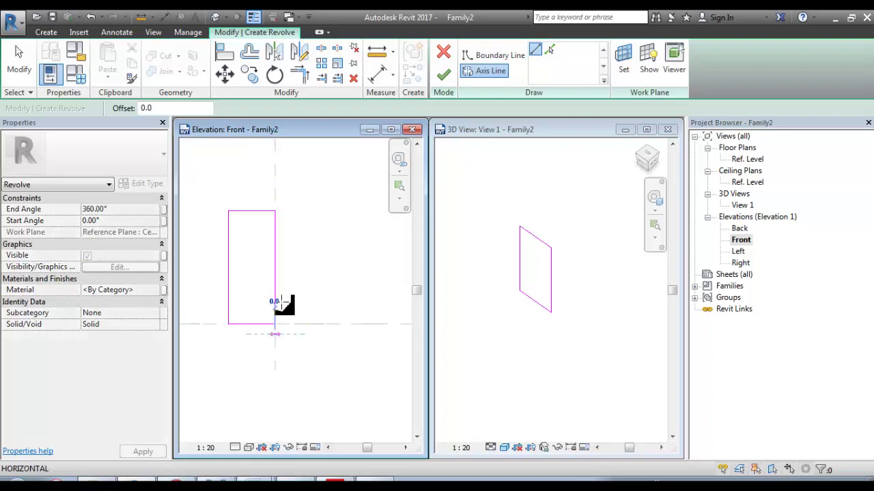
click(277, 172)
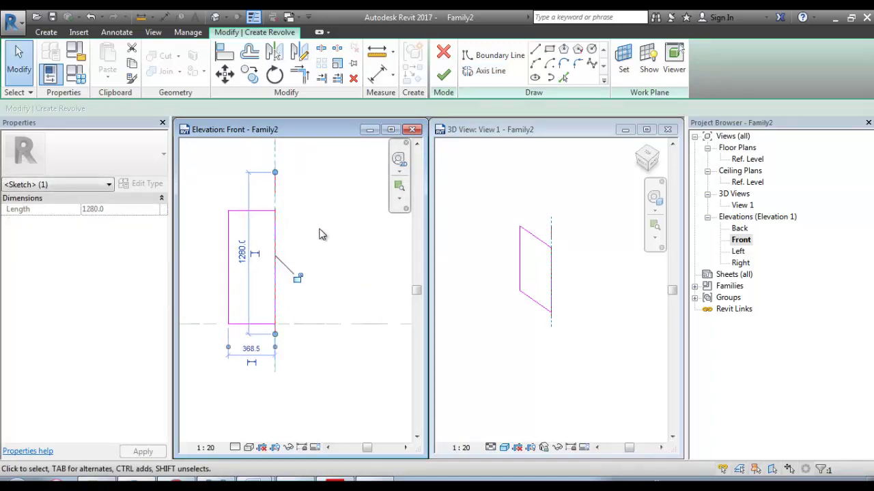
click(321, 233)
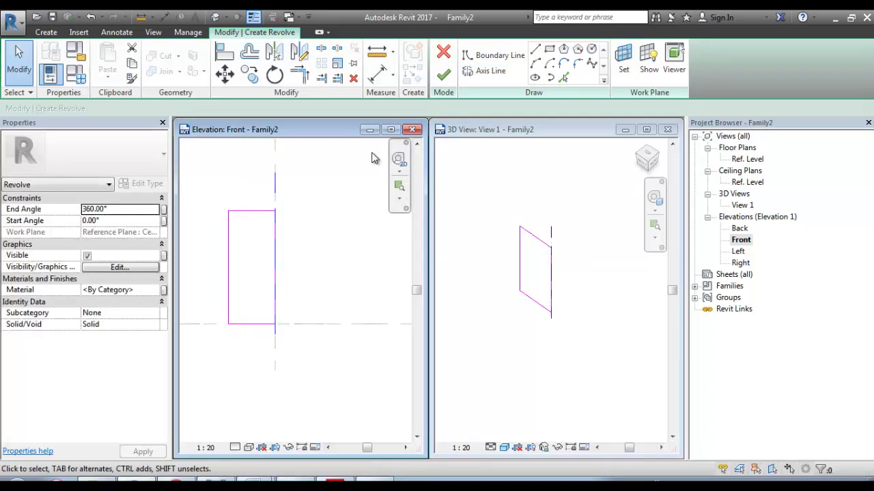
click(444, 75)
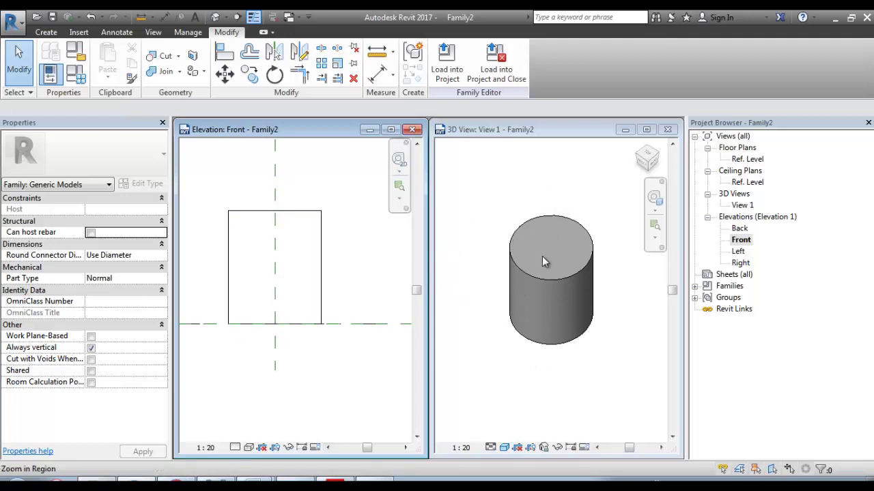
Zoom to fit with ZF, window-select the cylinder revolve, and delete it.
key(Escape)
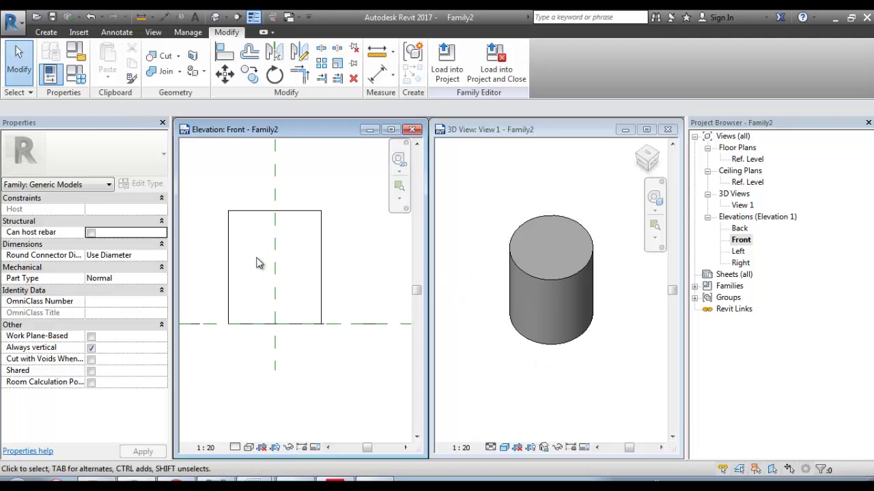
key(z)
key(f)
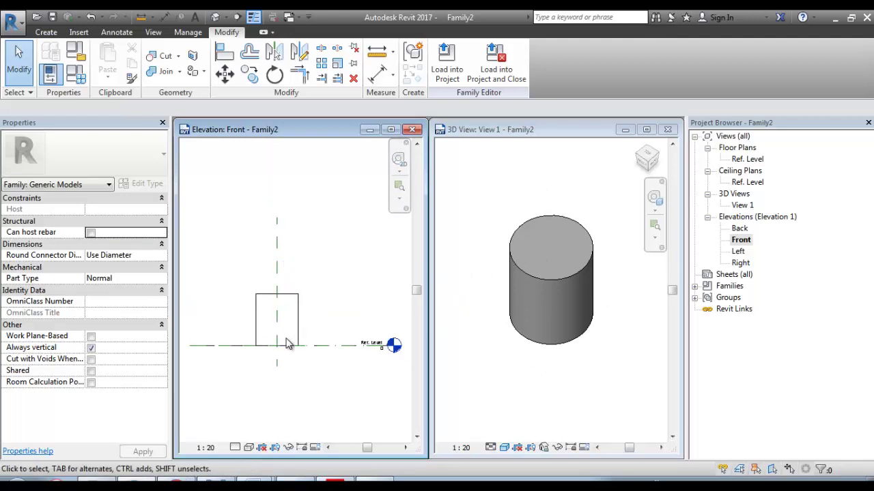
middle_drag(279, 326, 281, 260)
scroll(260, 212, up, 1)
drag(235, 196, 318, 307)
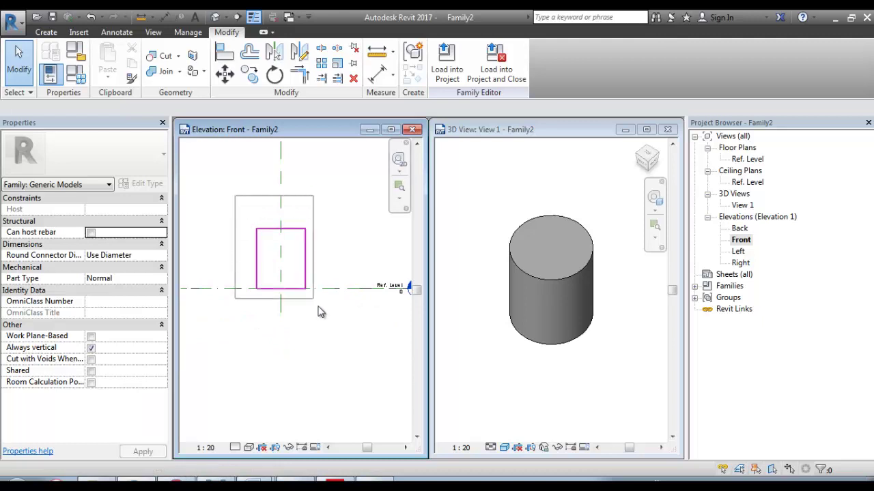
key(Delete)
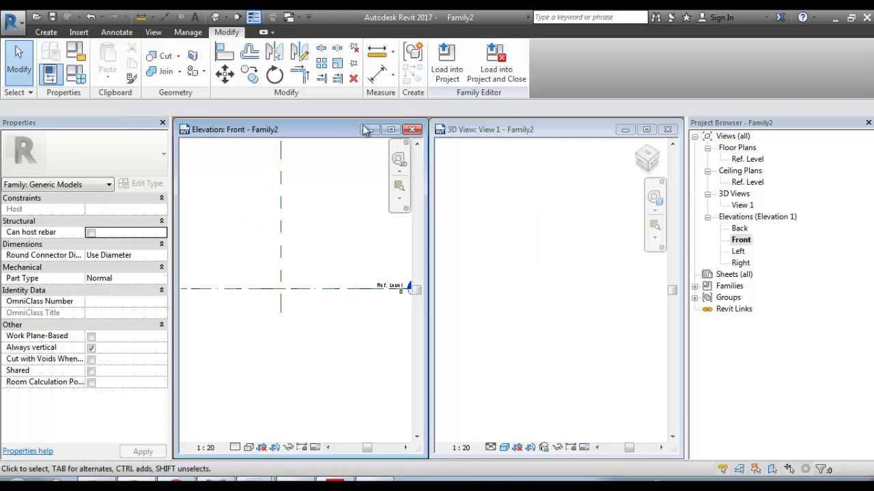
Sketch a new revolve's stepped disc-and-shaft profile with boundary lines, including a 400 segment.
click(45, 32)
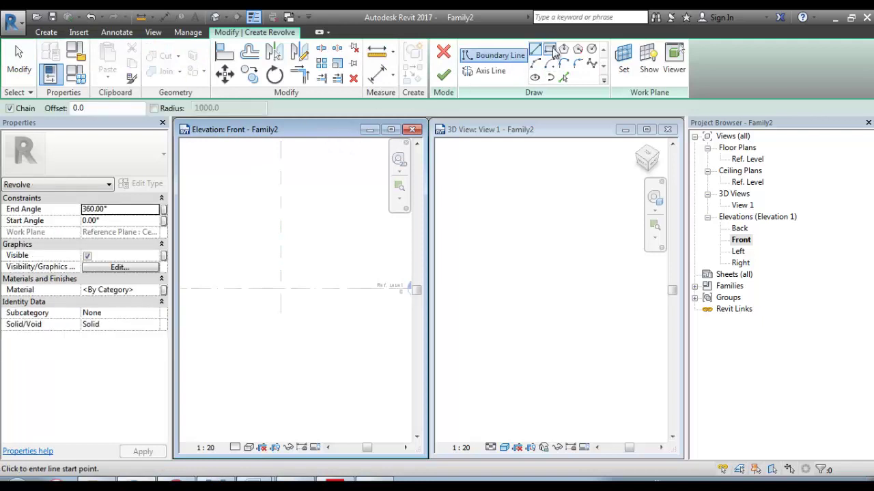
click(535, 48)
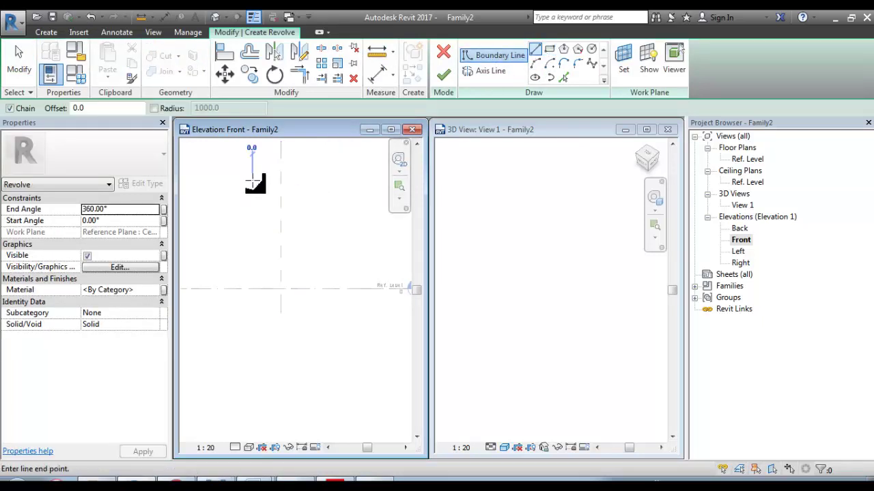
click(280, 180)
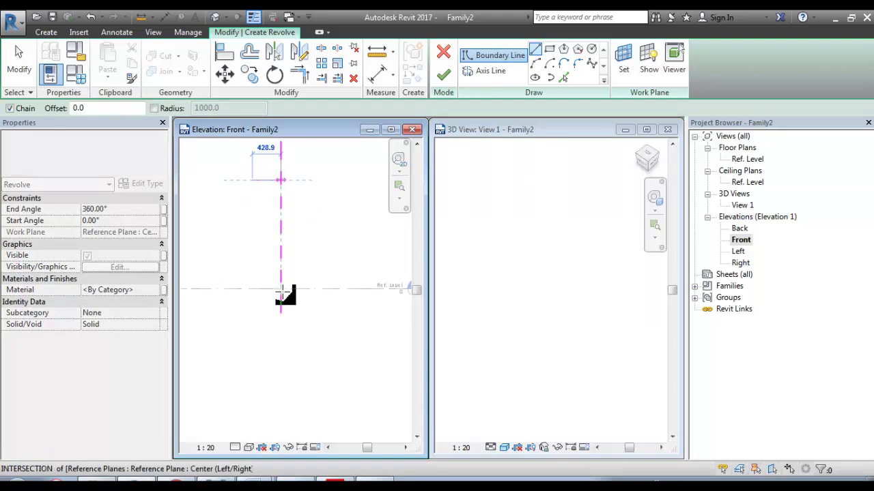
click(280, 289)
click(241, 289)
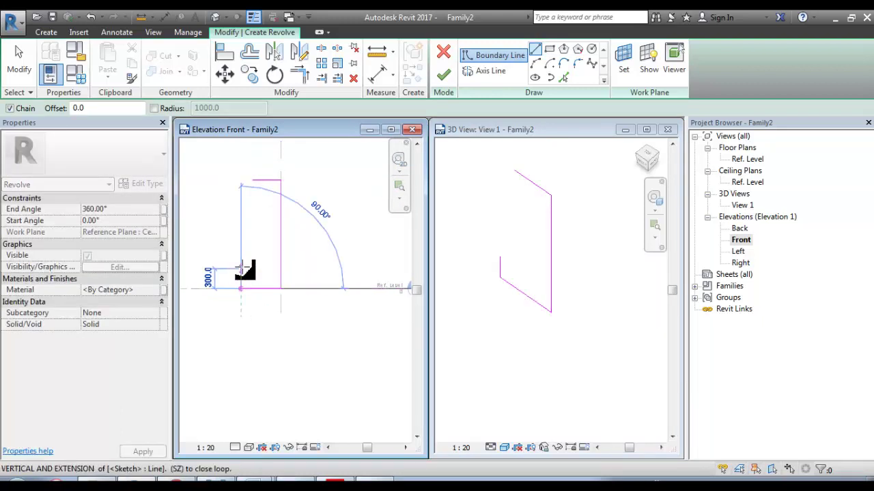
text(400)
key(Return)
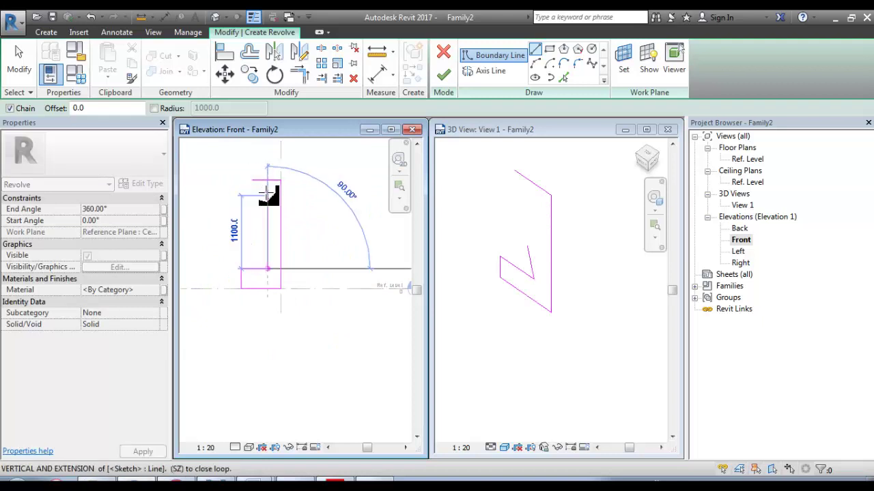
click(268, 196)
click(252, 181)
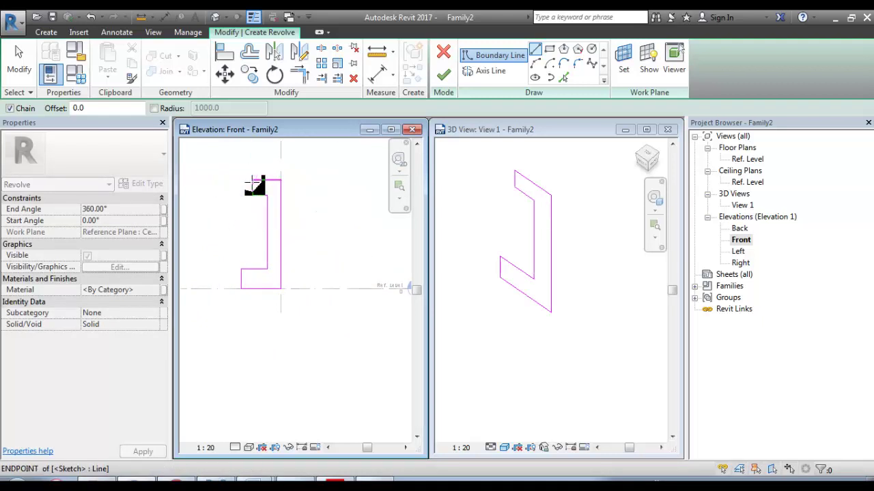
key(Escape)
key(Escape)
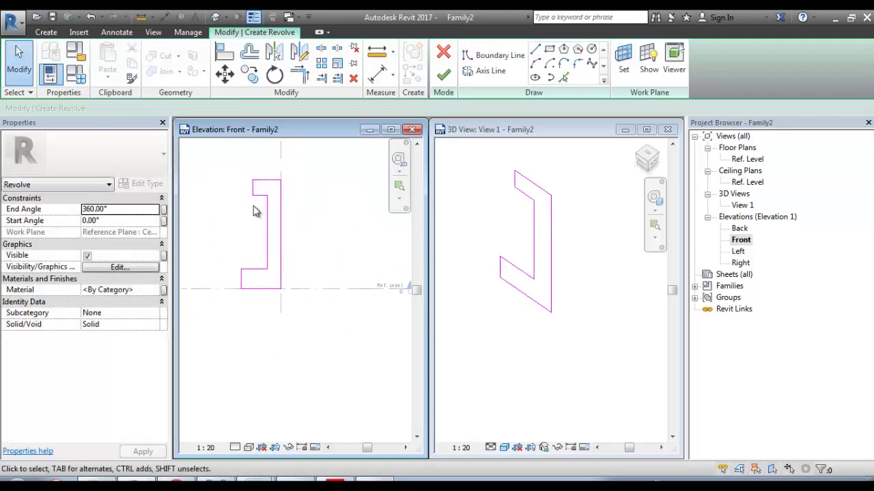
Pick the vertical centre plane as the axis line and finish the spool revolve.
click(440, 77)
key(Return)
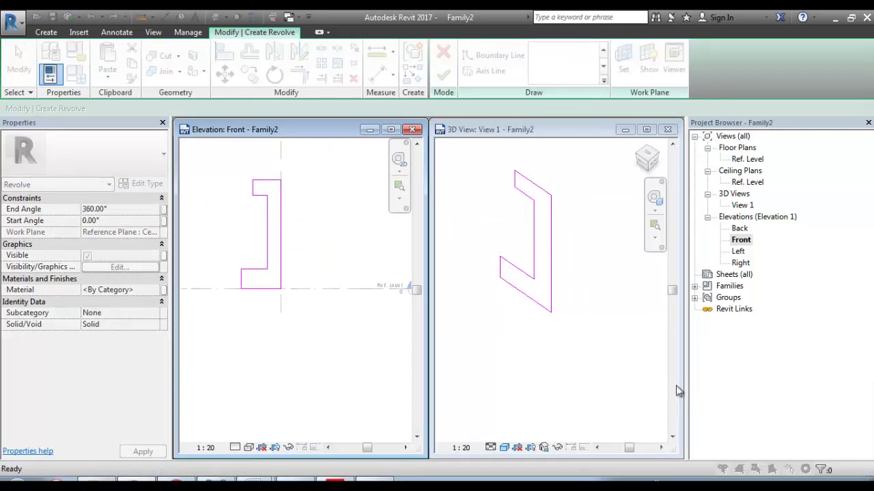
click(490, 70)
click(280, 162)
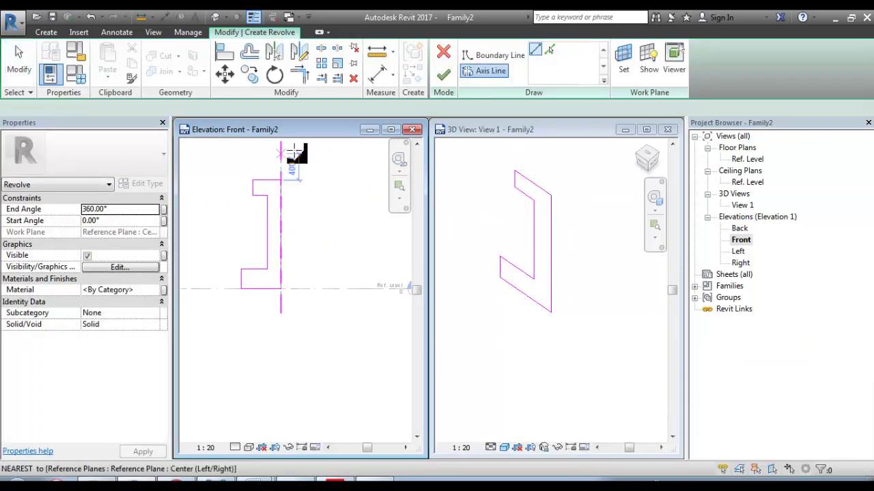
click(548, 54)
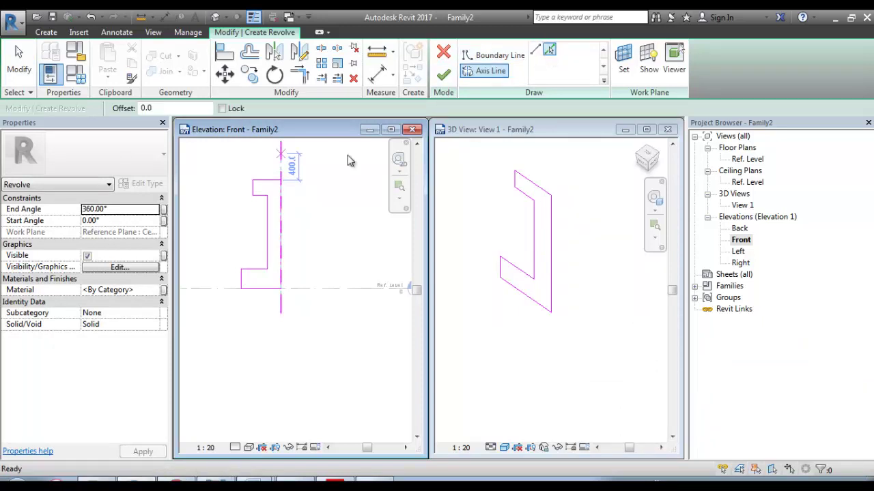
click(286, 158)
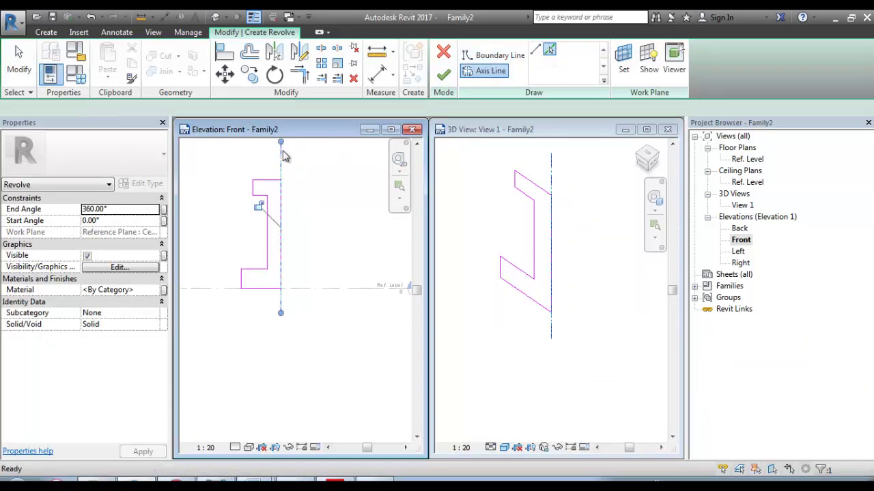
click(443, 75)
Orbit to inspect the spool in 3D, then reopen its revolve sketch for editing.
key(Escape)
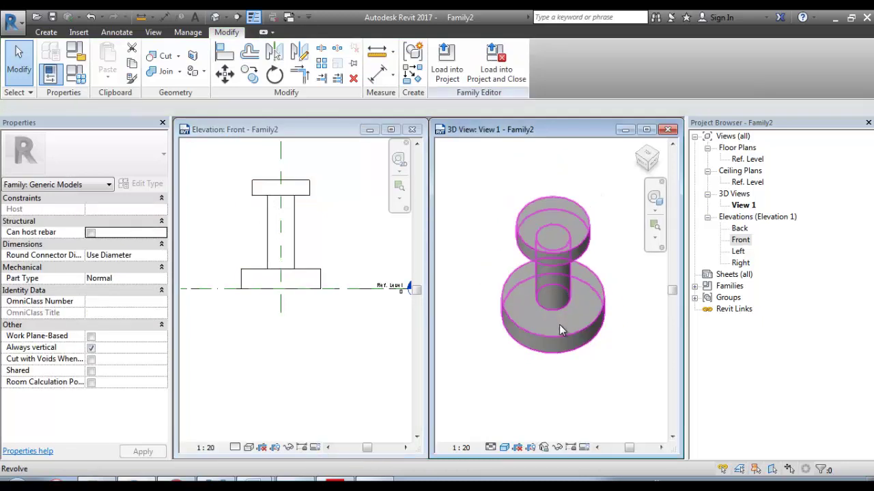
shift+middle_drag(559, 325, 605, 245)
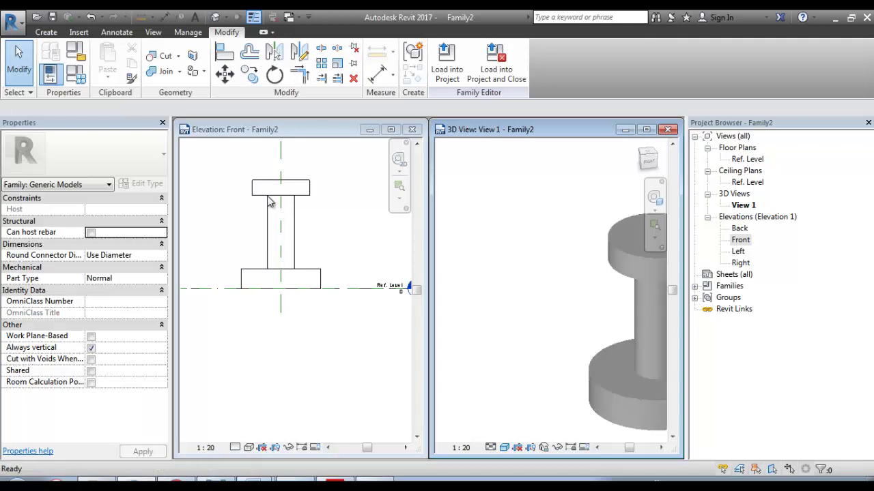
scroll(265, 218, up, 1)
middle_drag(266, 225, 263, 256)
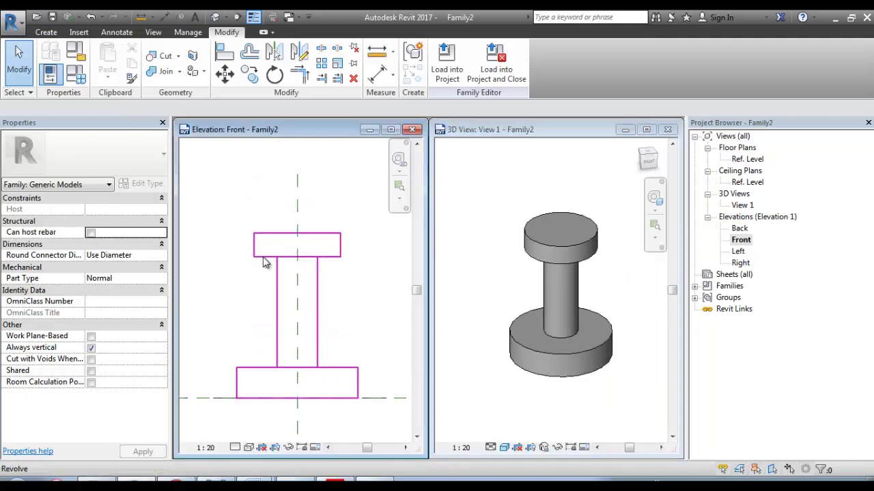
double_click(263, 257)
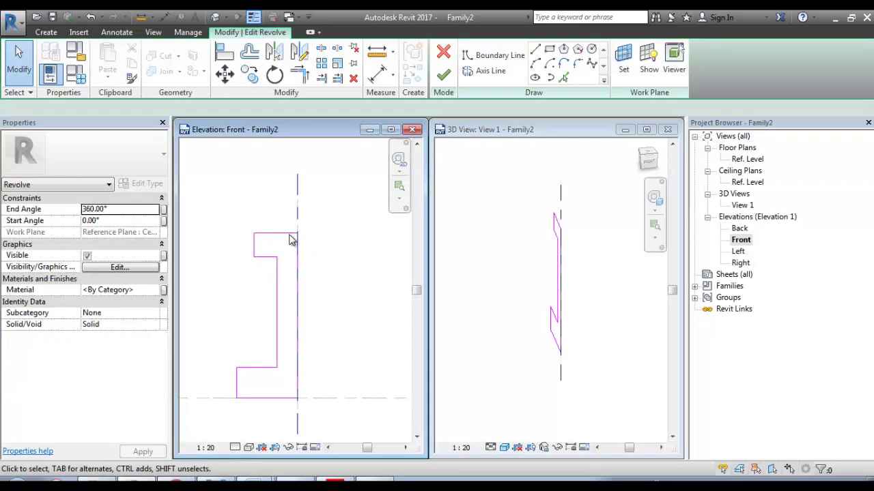
middle_drag(297, 265, 314, 266)
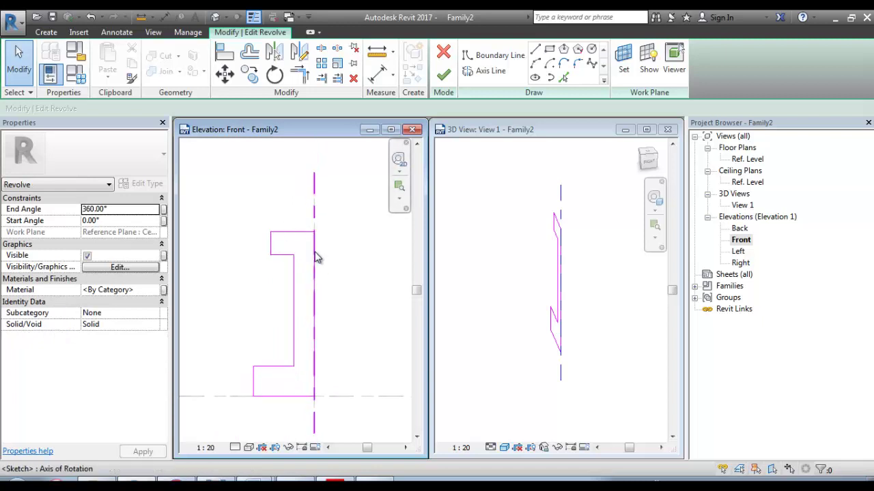
click(315, 280)
key(Escape)
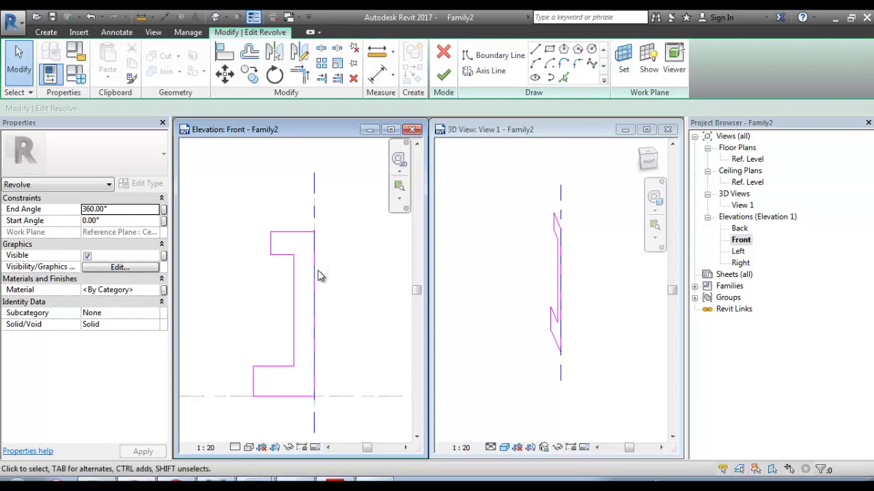
scroll(319, 275, up, 5)
Shift the axis line 100 away from the profile and finish, leaving a hollow bore.
mouse_move(318, 251)
mouse_down()
mouse_move(291, 256)
mouse_move(335, 259)
mouse_up()
scroll(333, 259, down, 4)
key(Escape)
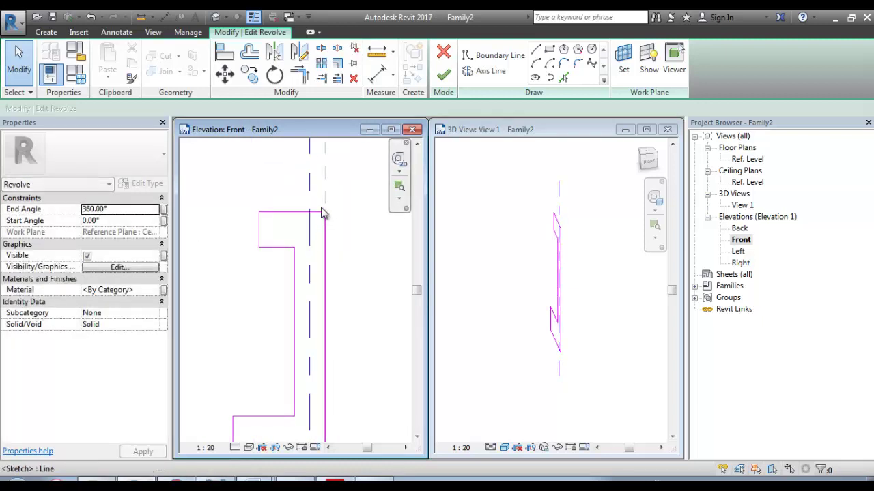
mouse_move(312, 185)
mouse_down()
mouse_move(334, 188)
mouse_move(324, 237)
mouse_move(298, 240)
mouse_move(326, 223)
mouse_up()
scroll(327, 246, up, 2)
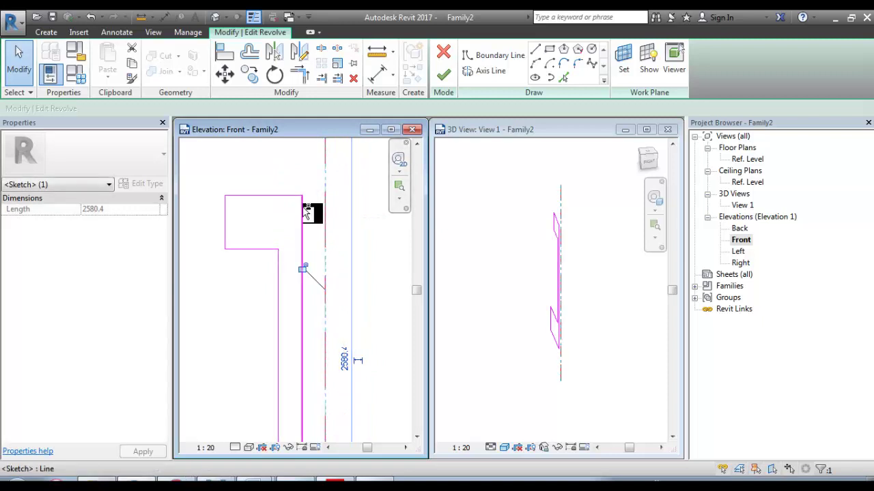
scroll(307, 213, down, 1)
scroll(312, 214, down, 1)
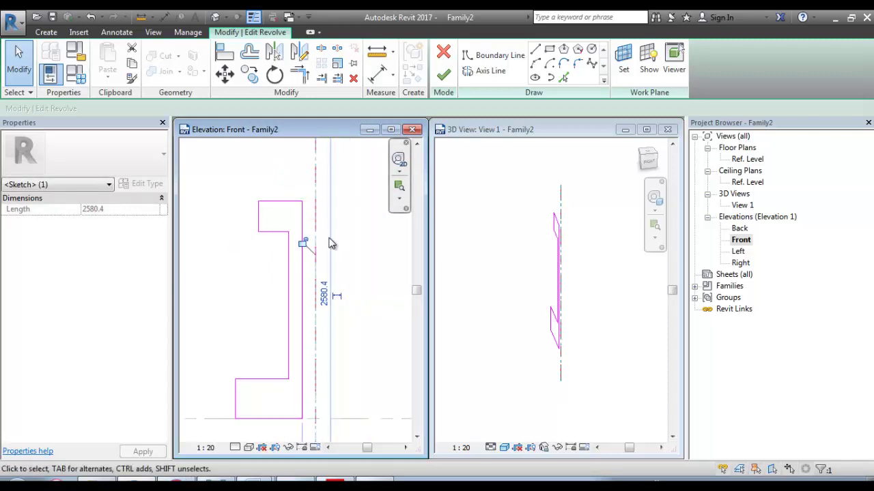
scroll(303, 231, down, 1)
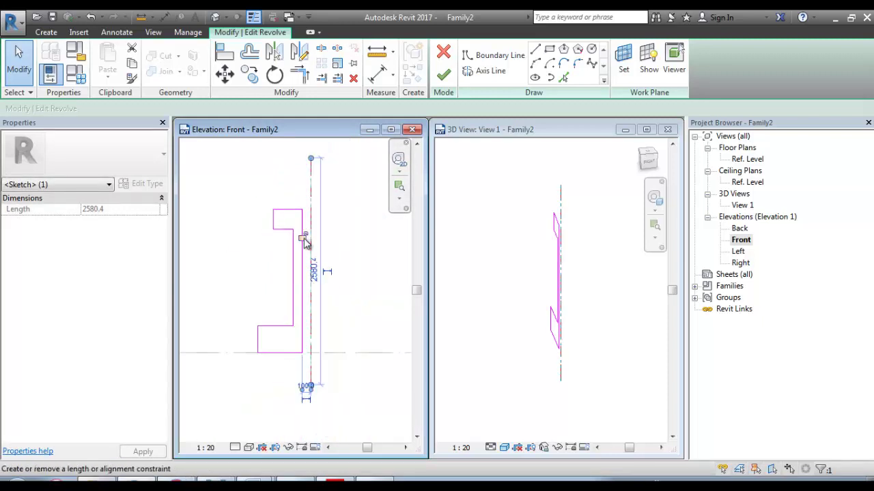
click(445, 77)
mouse_move(472, 253)
shift+middle_down()
mouse_move(555, 299)
mouse_move(560, 321)
shift+middle_up()
Edit the revolve, drag the profile's right line onto the centre axis, and finish.
scroll(296, 230, up, 1)
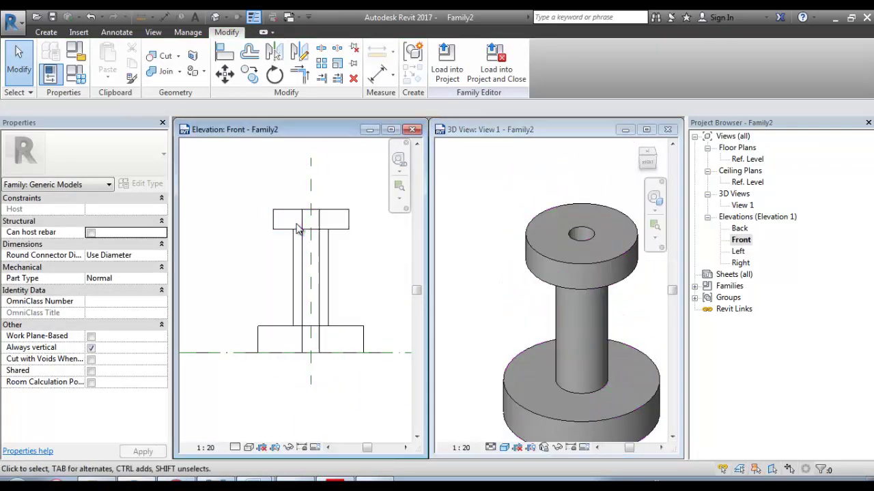
scroll(286, 237, up, 2)
click(285, 238)
double_click(250, 239)
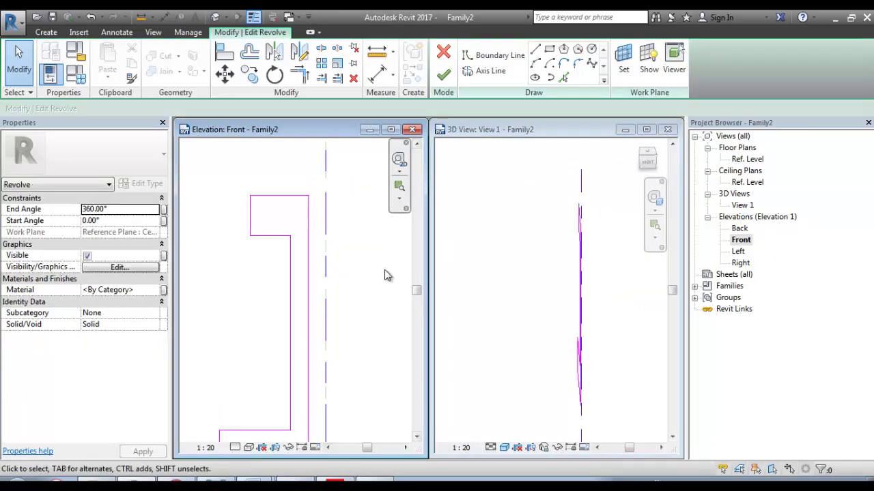
click(310, 221)
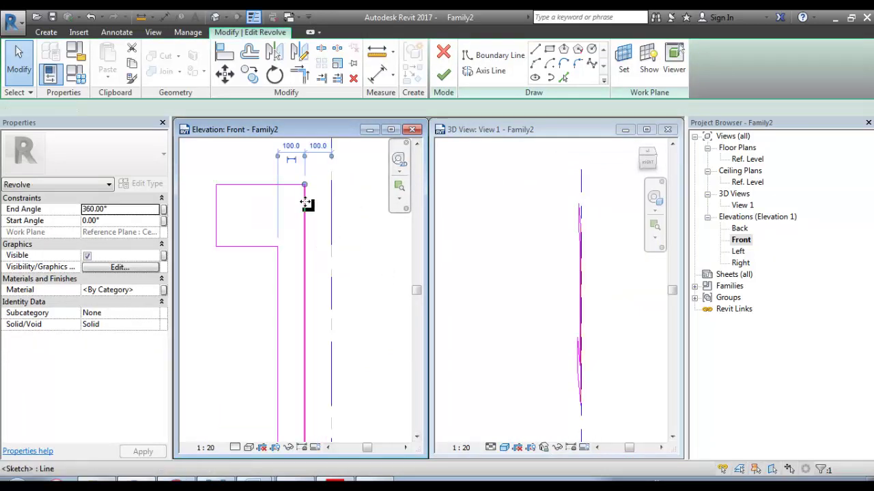
drag(308, 196, 331, 203)
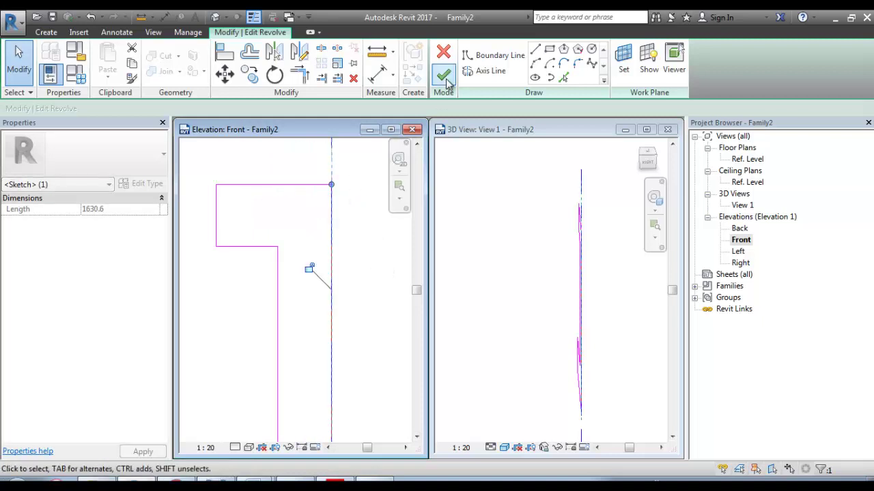
click(443, 74)
key(Escape)
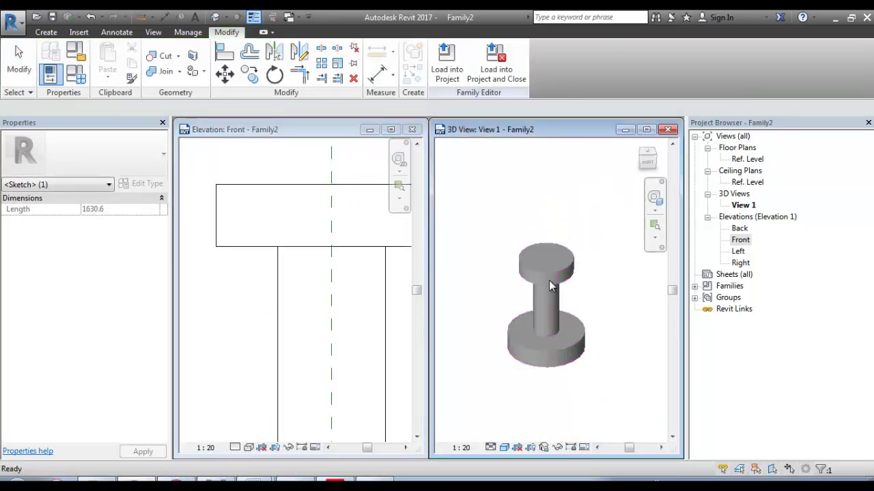
mouse_move(539, 355)
shift+middle_down()
mouse_move(538, 327)
mouse_move(267, 248)
shift+middle_up()
scroll(266, 247, down, 3)
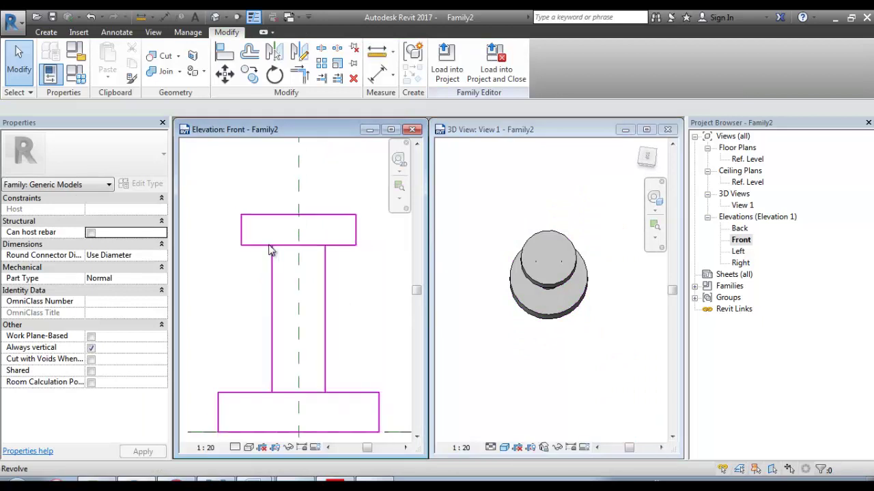
Start a void revolve and draw a thin rectangle profile beside the centre plane.
click(46, 32)
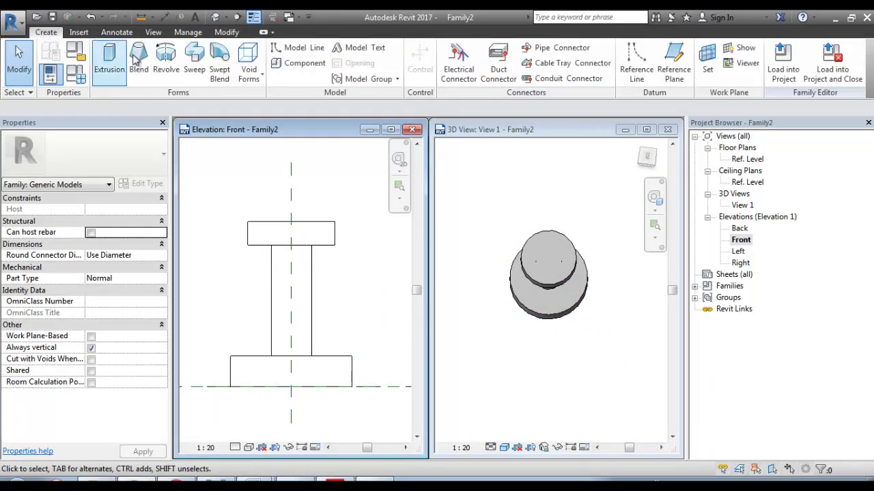
click(248, 68)
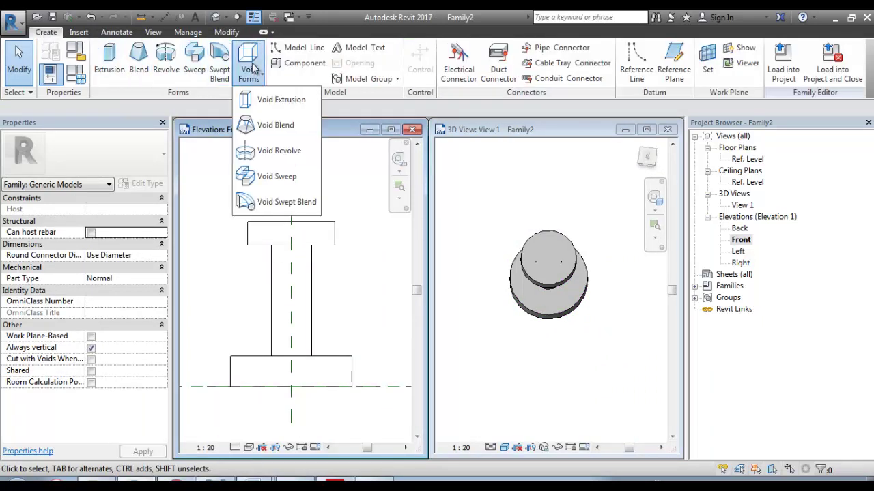
click(278, 154)
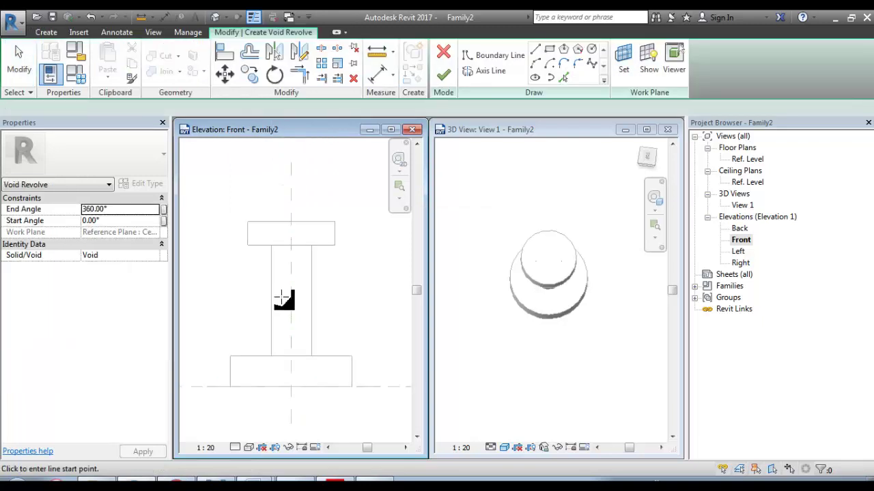
scroll(299, 293, up, 1)
middle_drag(298, 293, 309, 270)
click(550, 49)
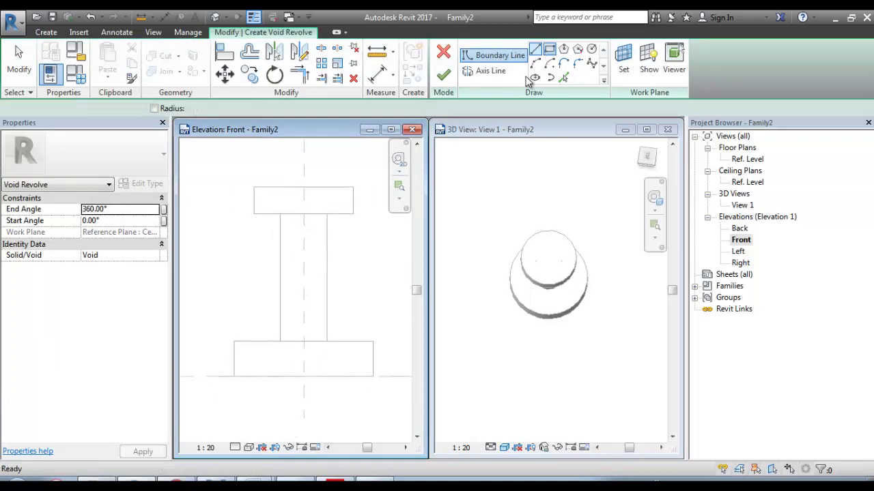
click(294, 185)
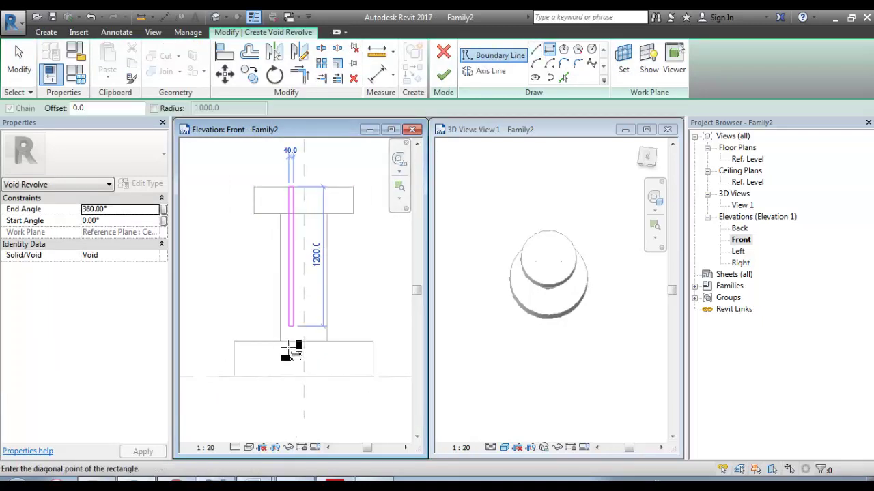
click(304, 376)
scroll(293, 178, up, 3)
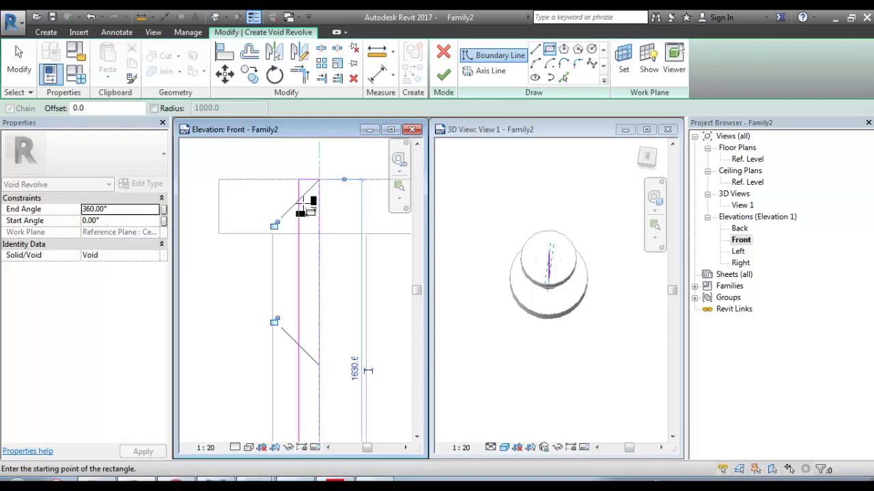
scroll(293, 178, up, 2)
key(Escape)
Pick the centre reference plane as the void's axis and finish to cut the bore.
click(486, 71)
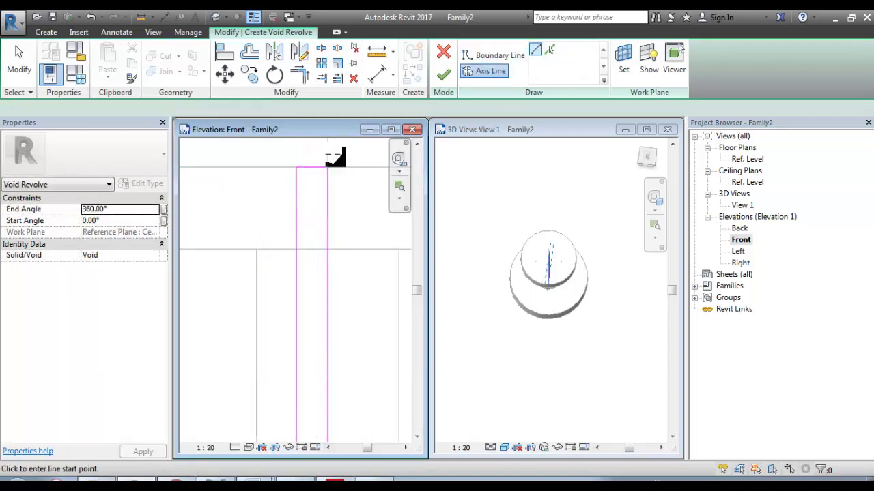
click(555, 55)
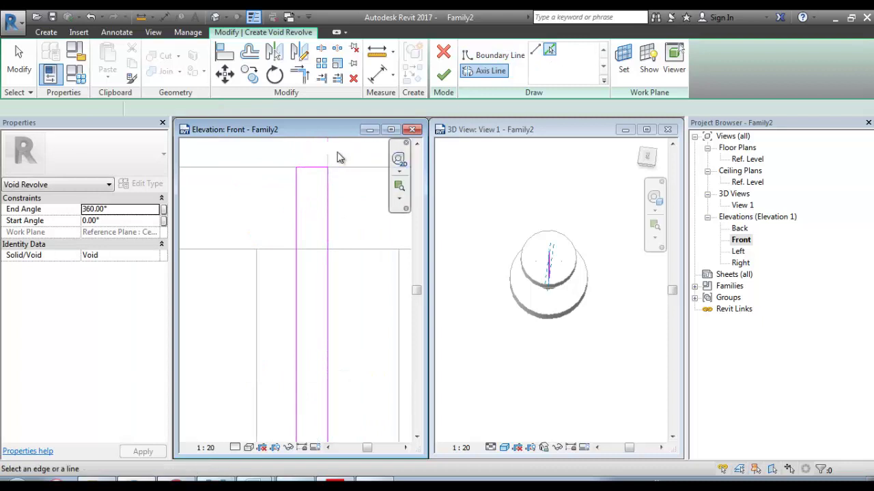
click(328, 164)
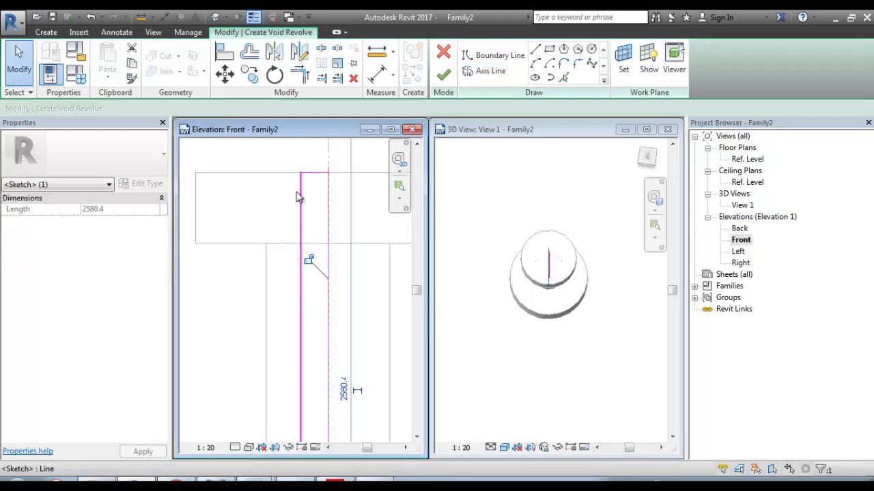
click(444, 77)
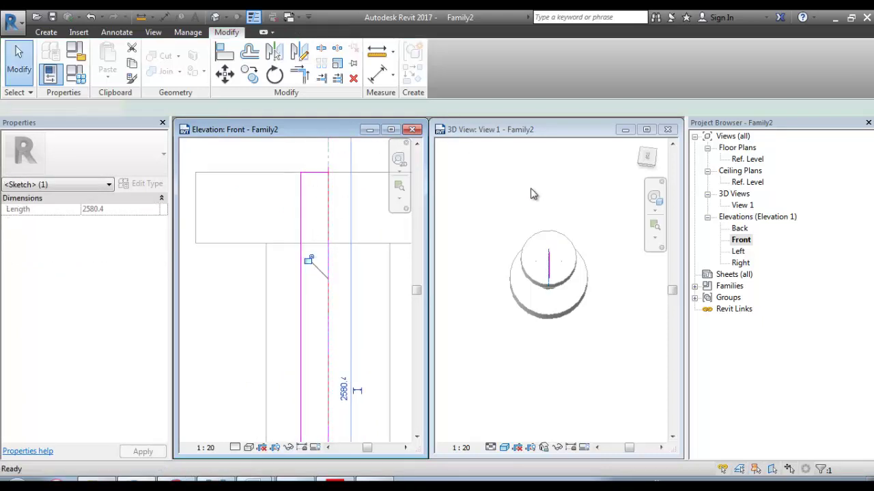
click(553, 275)
shift+middle_drag(556, 277, 570, 256)
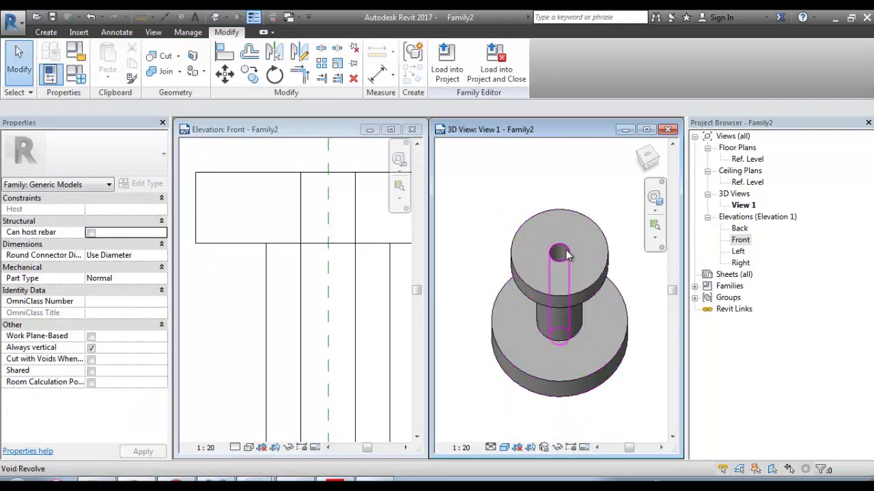
key(Escape)
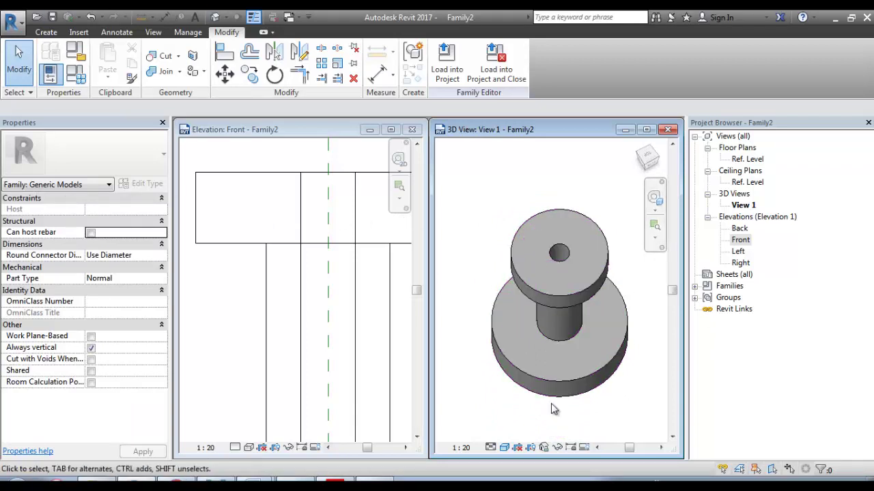
shift+middle_drag(554, 404, 589, 253)
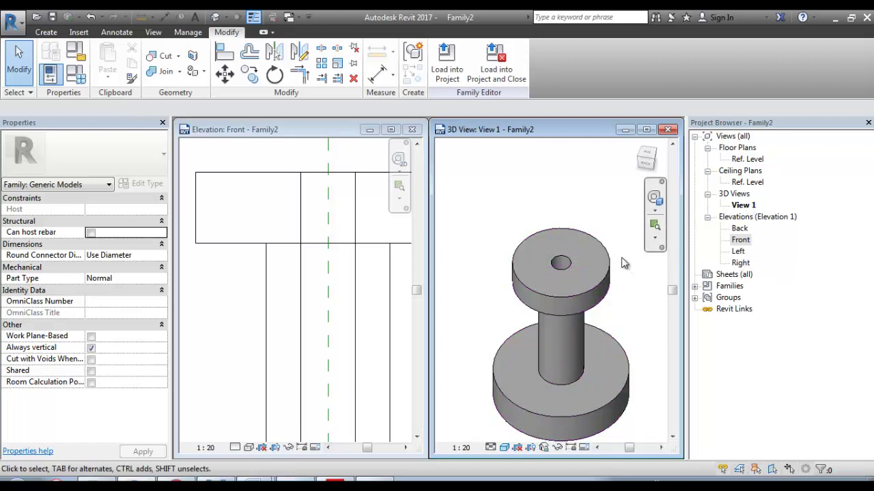
scroll(533, 240, down, 2)
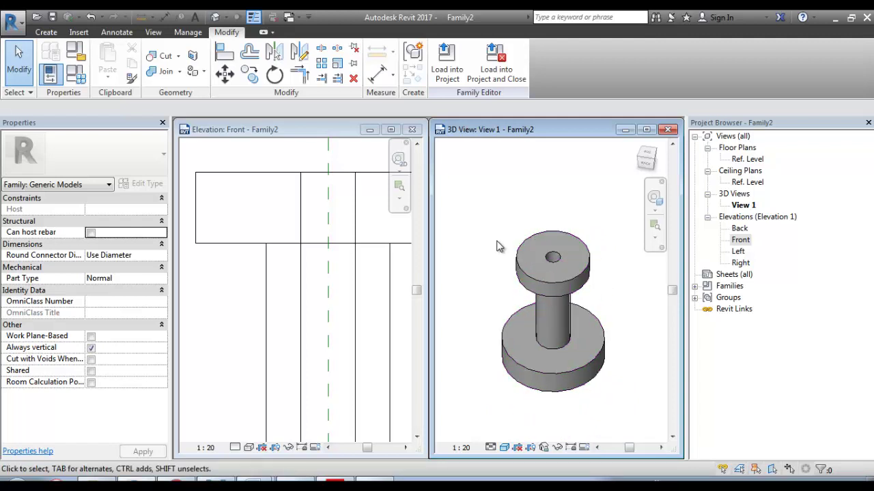
scroll(502, 269, down, 1)
mouse_move(502, 269)
middle_down()
mouse_move(502, 220)
mouse_move(499, 287)
middle_up()
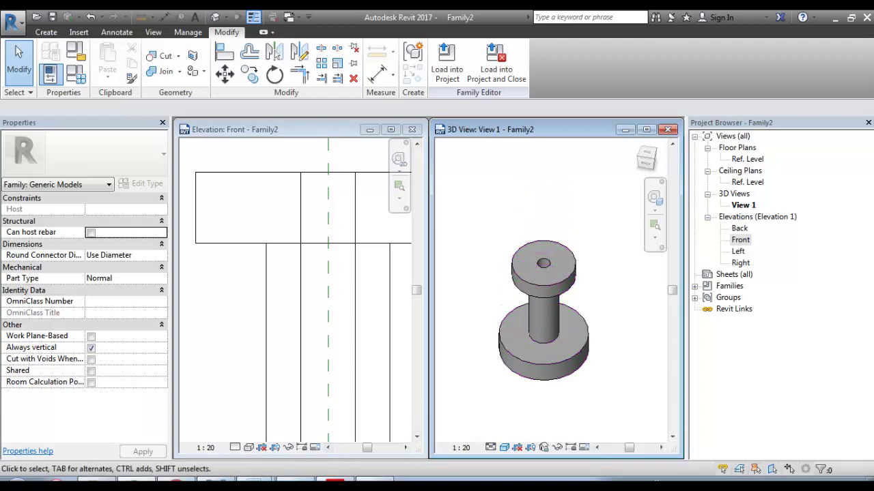
click(57, 34)
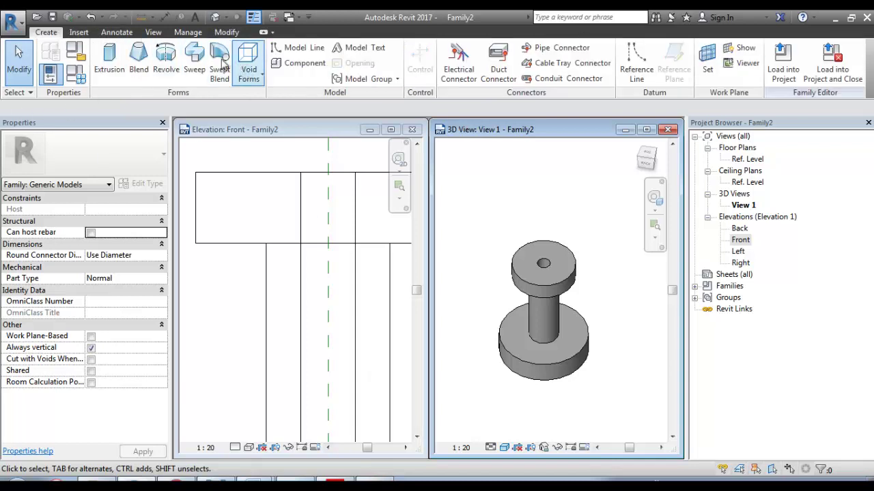